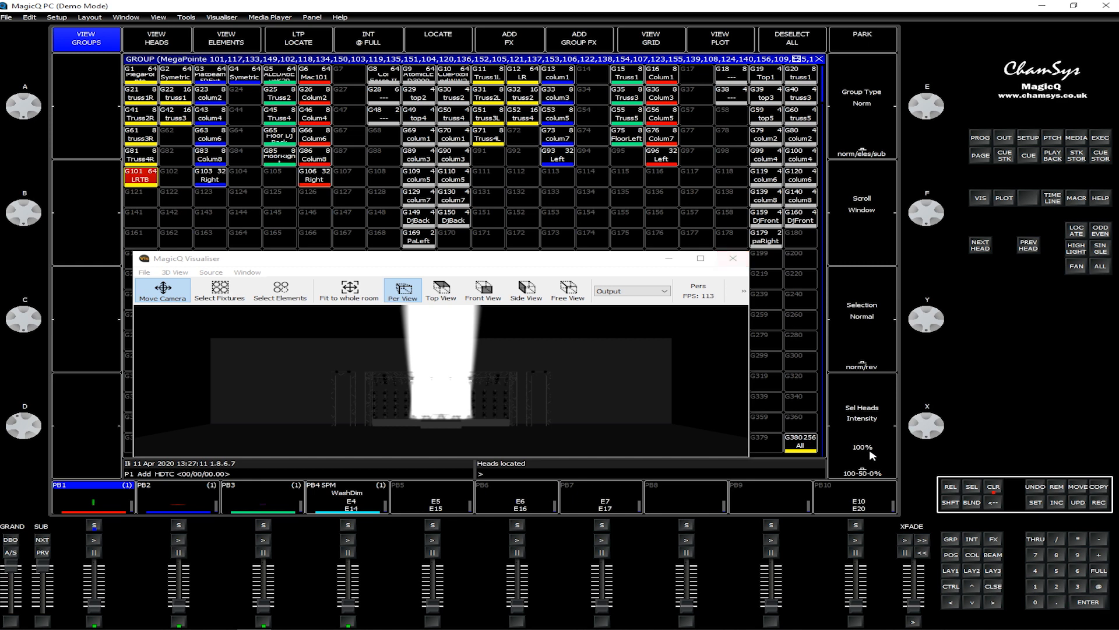
- Apply beam palette B14, Beam Reducer 3, to the selected MegaPointe heads and return to the groups view
click(992, 555)
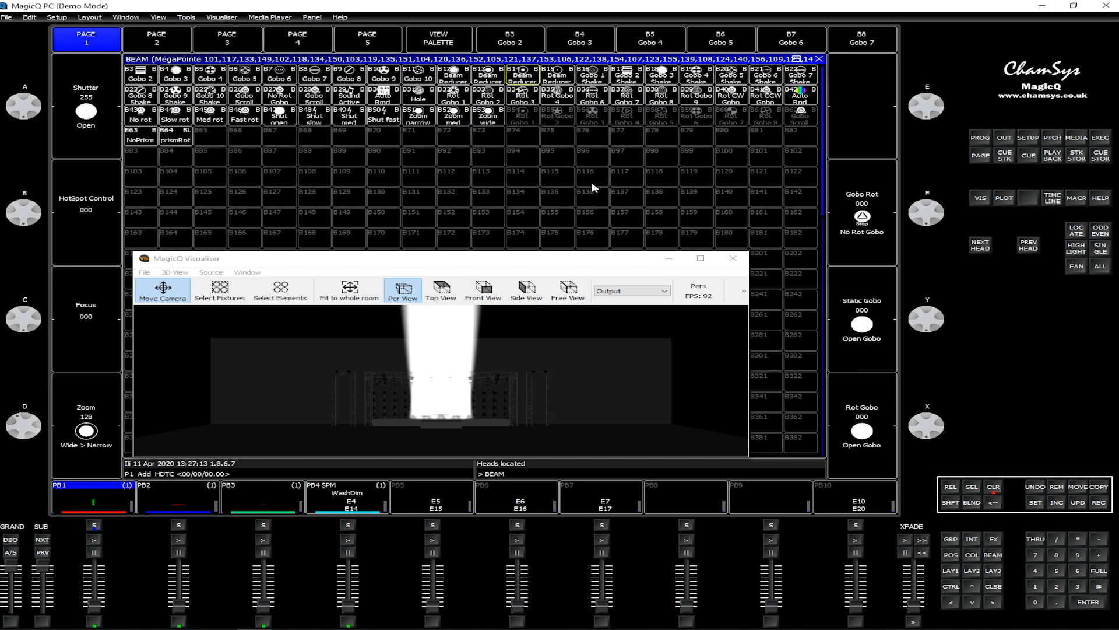
click(523, 76)
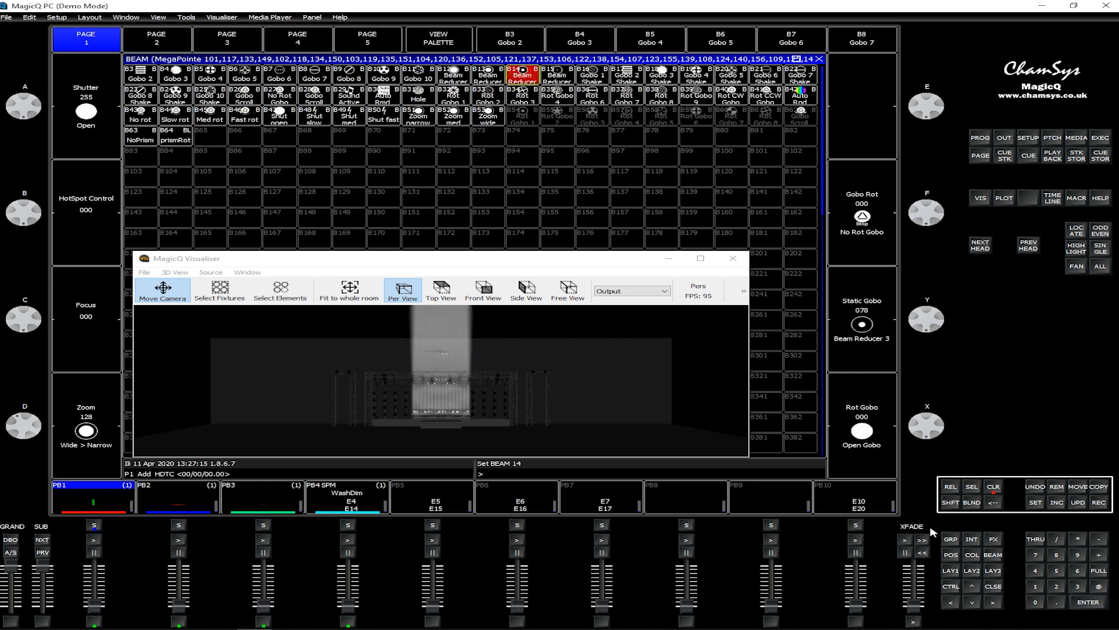
click(956, 541)
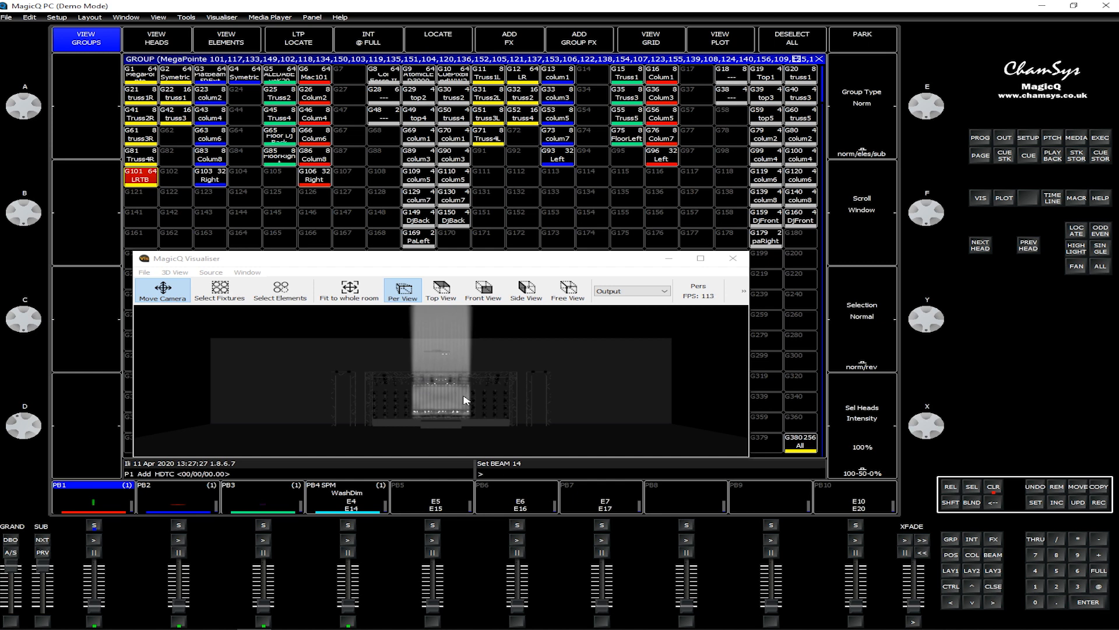
- Set an asymmetric segmented fan with 4 segments for the selected heads
click(1043, 570)
click(1077, 267)
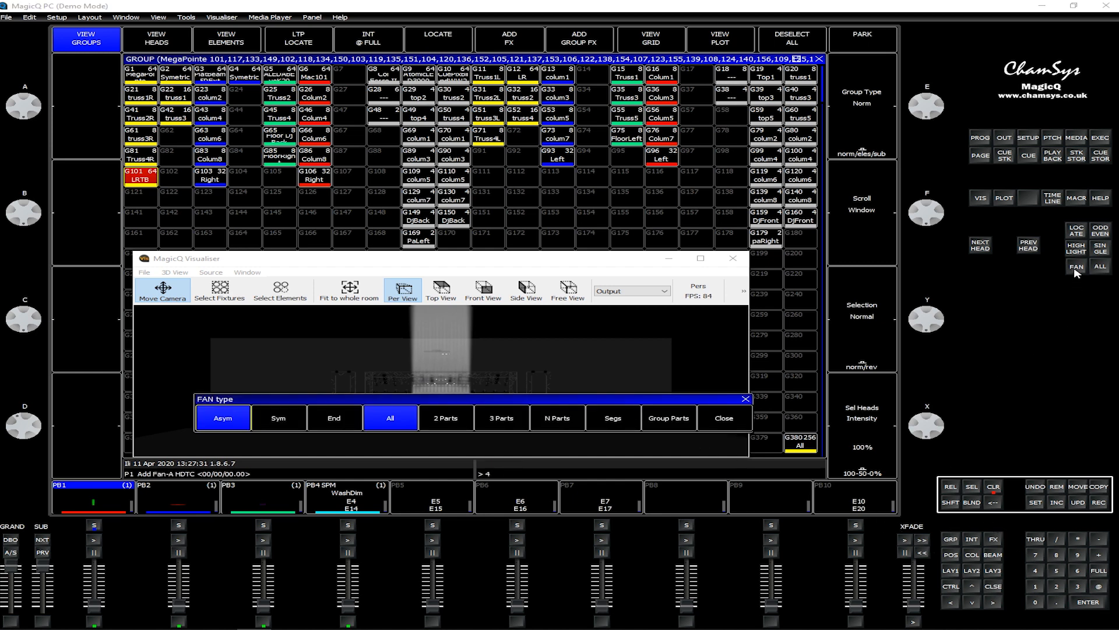
click(611, 420)
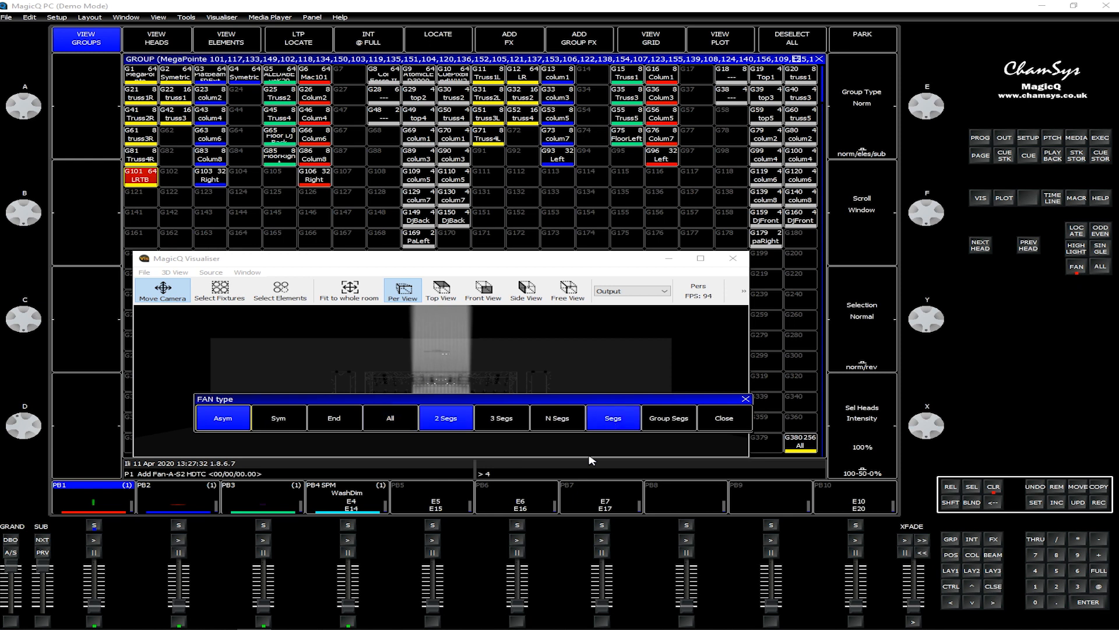
click(558, 426)
click(727, 422)
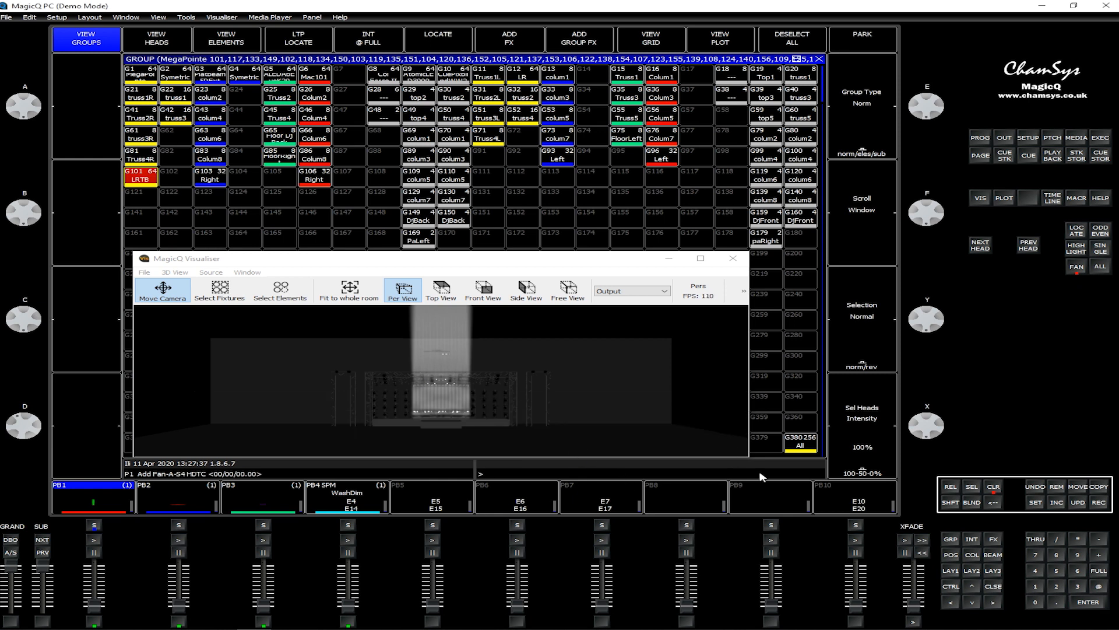
- Apply colour palette C20 SpotsSF to the selected heads with the command prefix 1
click(972, 554)
click(1036, 587)
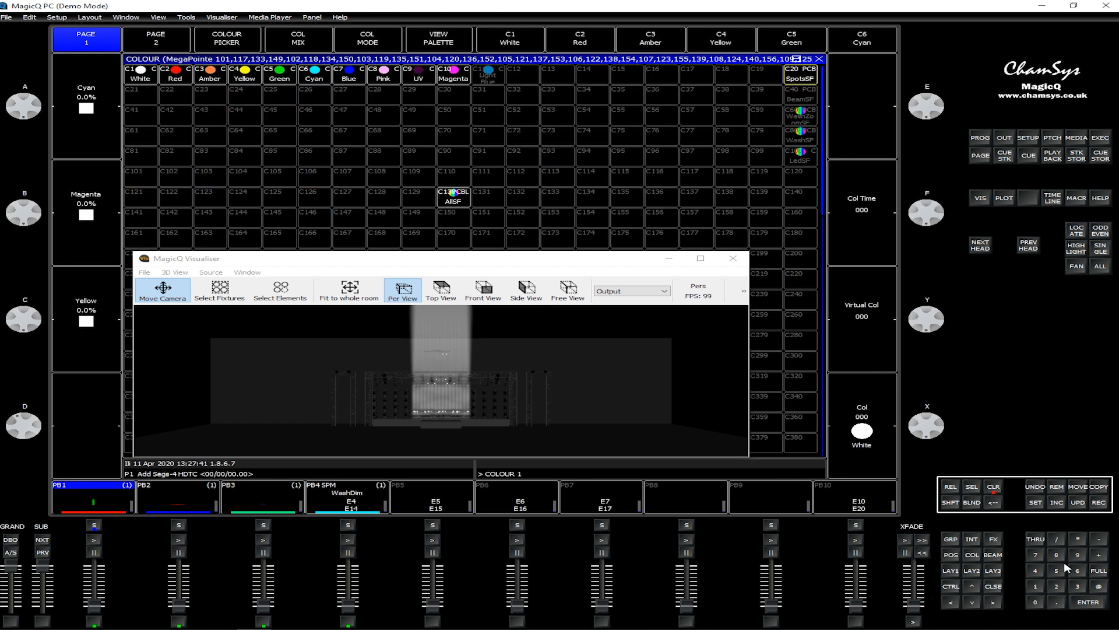
click(798, 76)
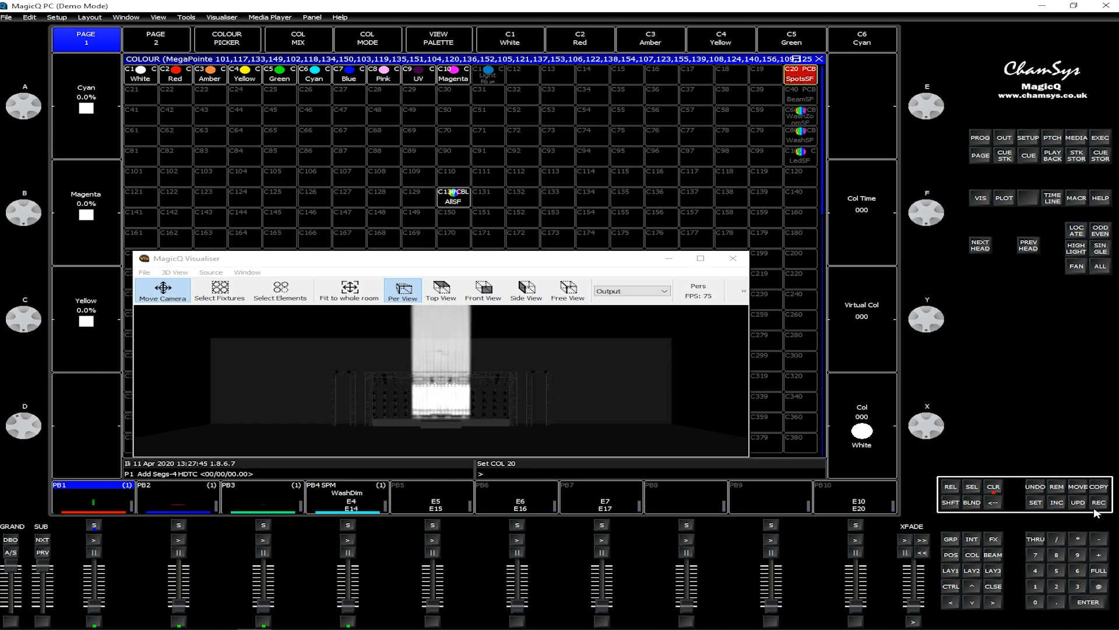
- Record only the colour attributes as cue Q108 in the cue store
key(shift)
shift+click(1101, 505)
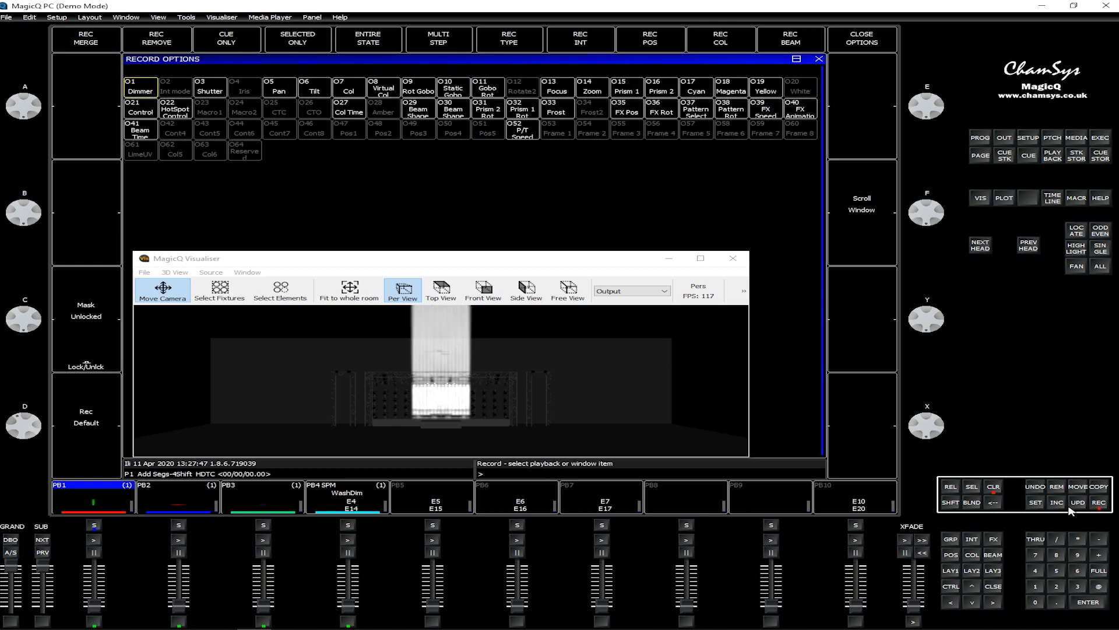
click(715, 38)
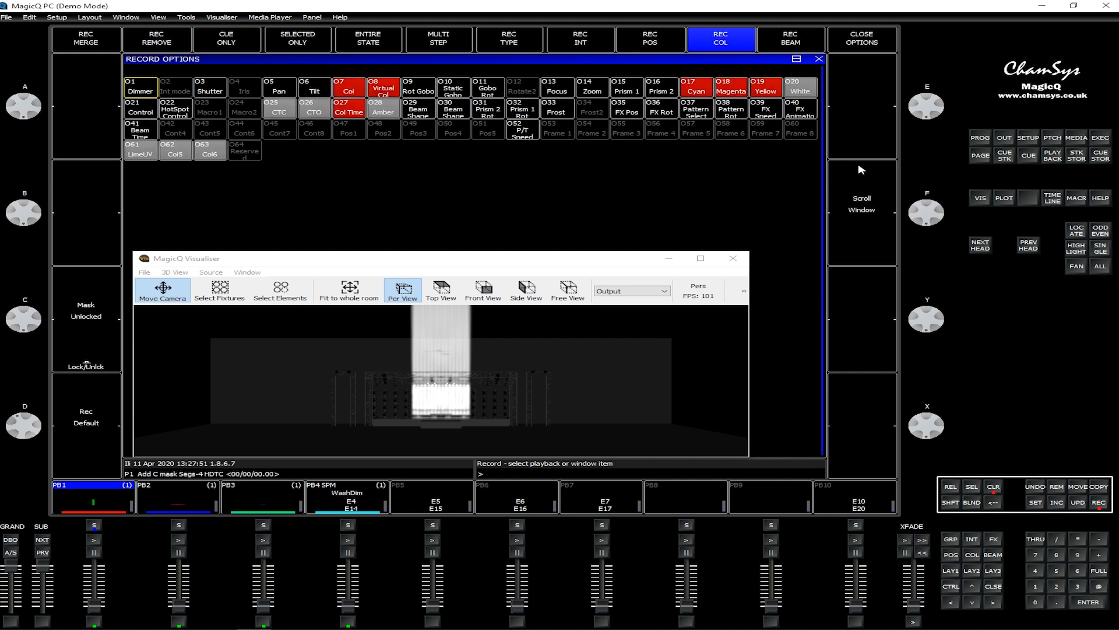
click(1101, 159)
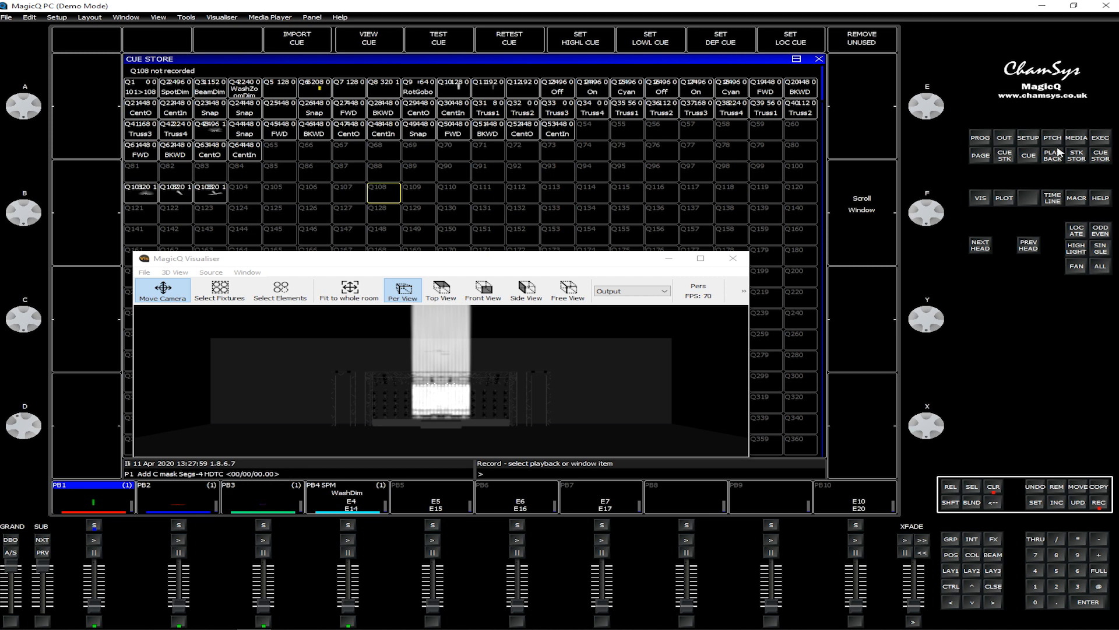
click(1079, 156)
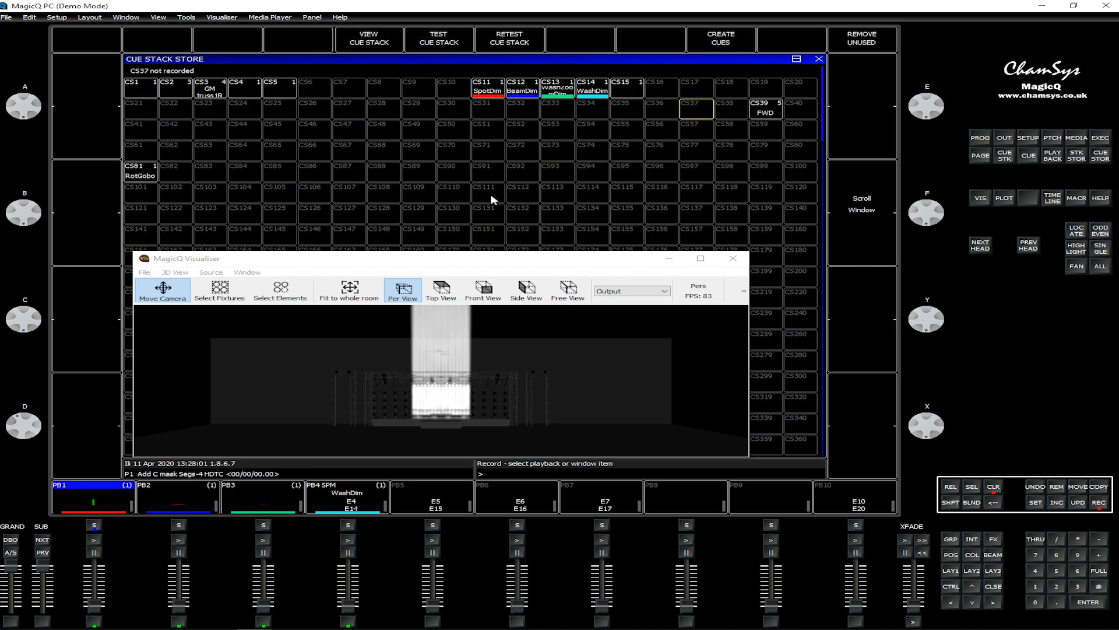
click(1098, 157)
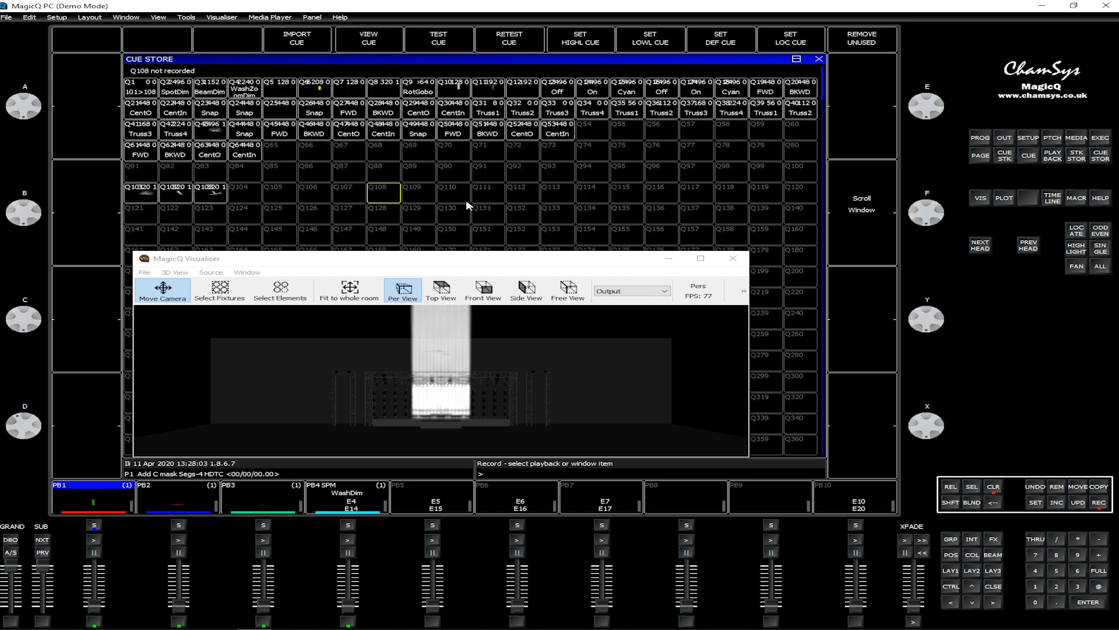
click(387, 197)
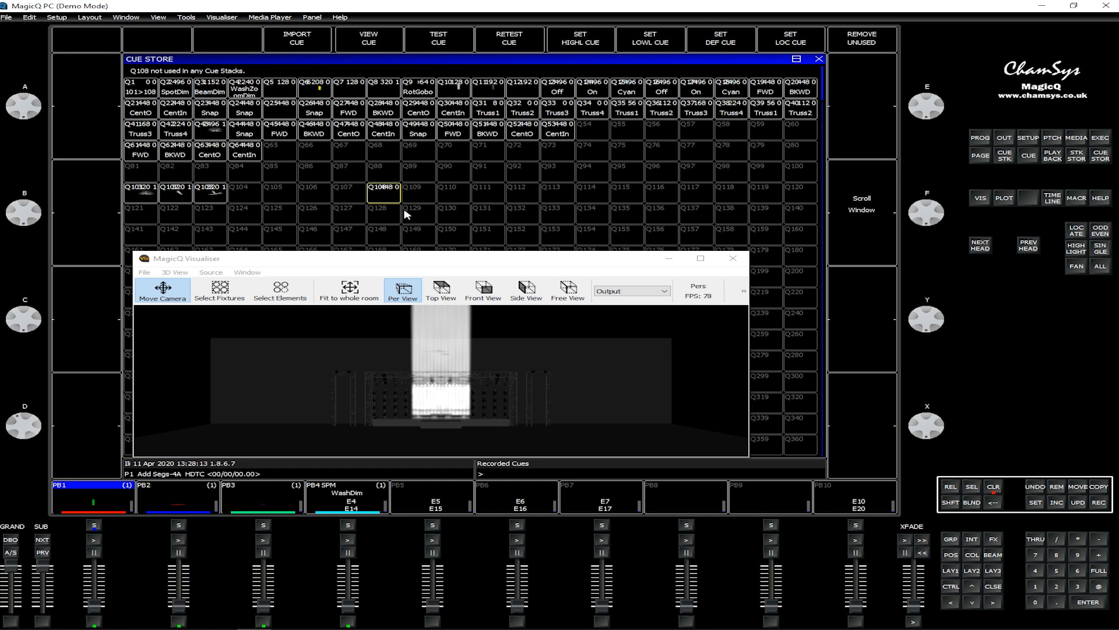
- Apply colour palette C20 SpotsSF again with the command prefix 1 * /
click(974, 555)
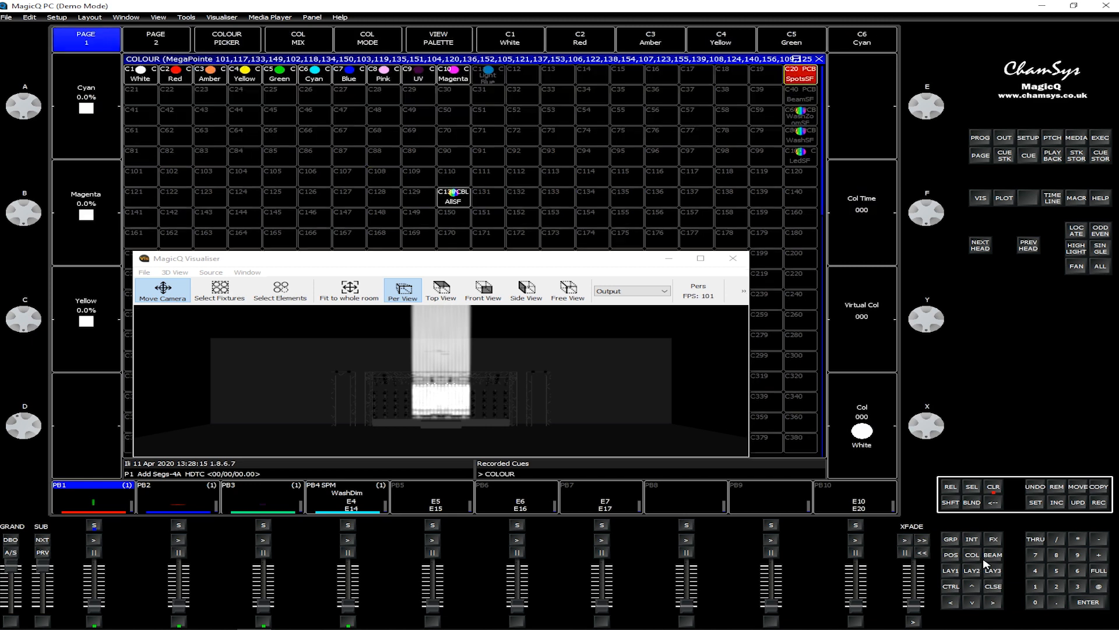
click(1036, 586)
click(1079, 539)
click(1057, 539)
click(800, 75)
- Record only the colour attributes as cue Q109 in the cue store
click(1099, 502)
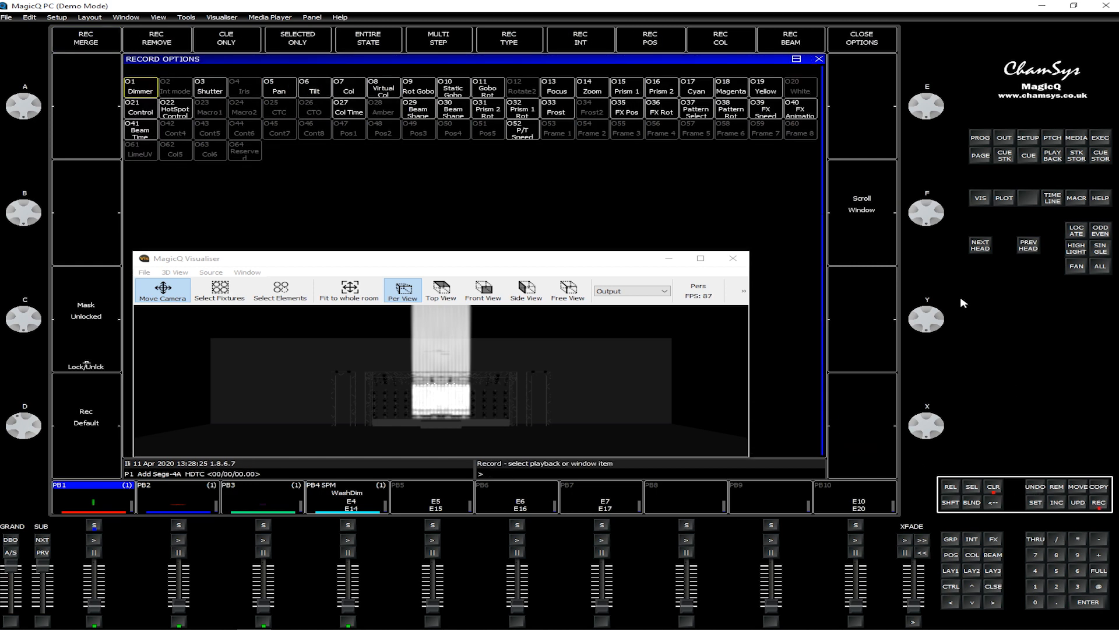
click(742, 46)
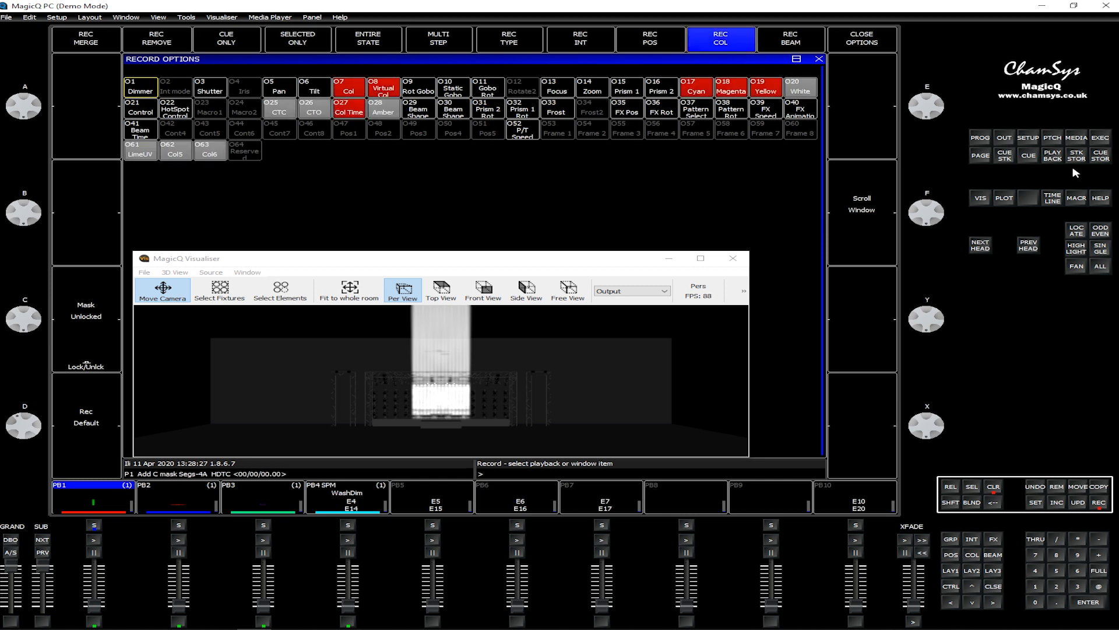
click(1100, 157)
click(435, 197)
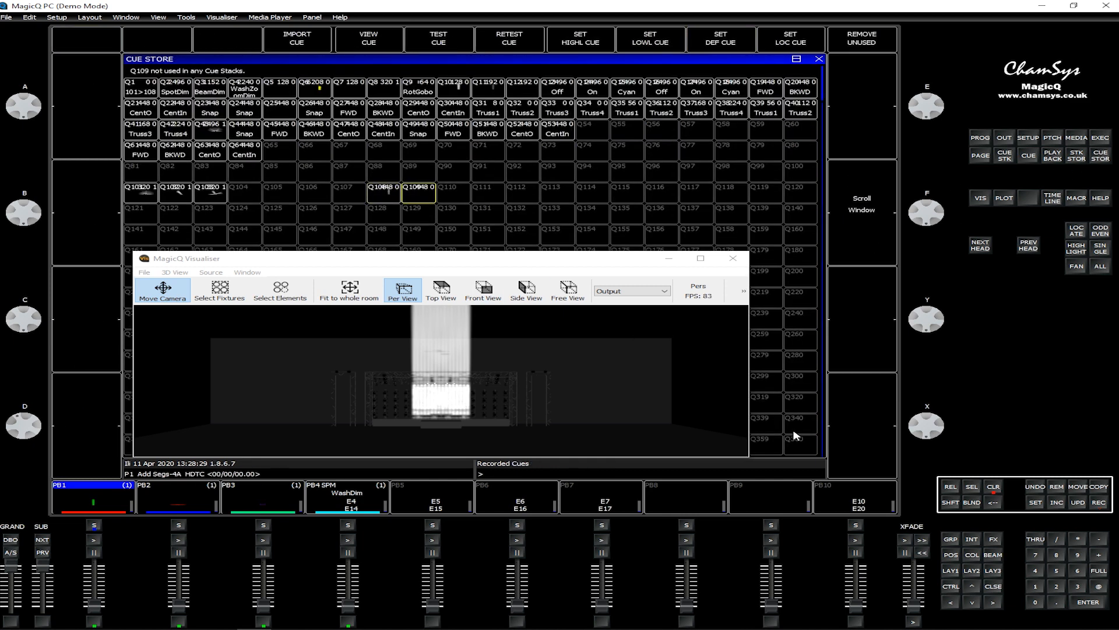
- Apply colour palette C20 SpotsSF with the command prefix 1 * - and record only the colour attributes as cue Q110
click(972, 556)
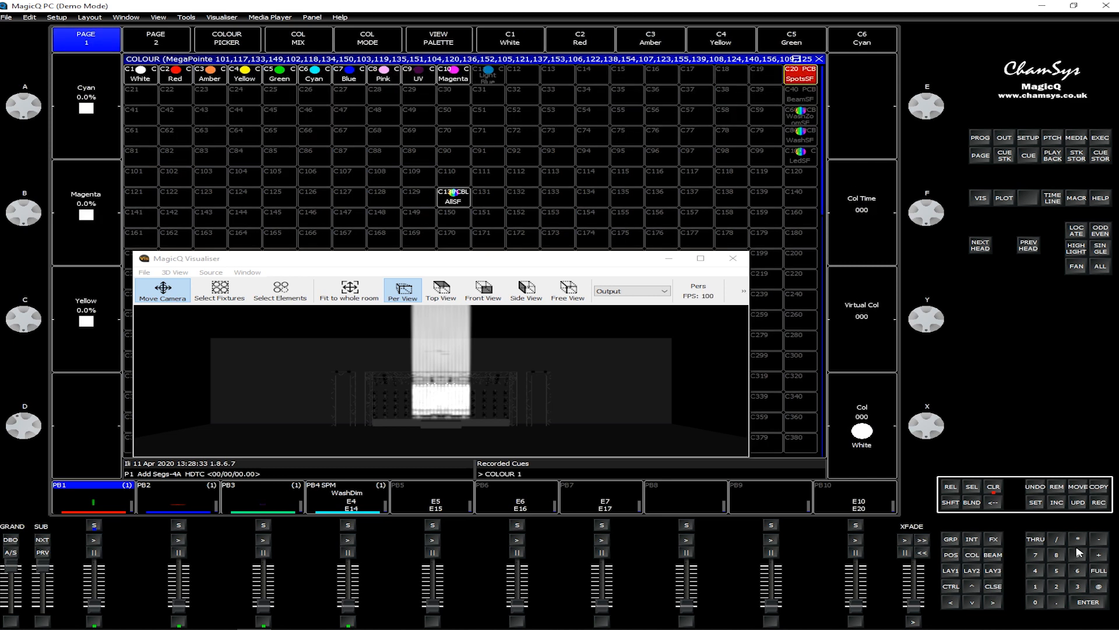
click(1073, 540)
click(1100, 539)
click(812, 78)
click(1099, 502)
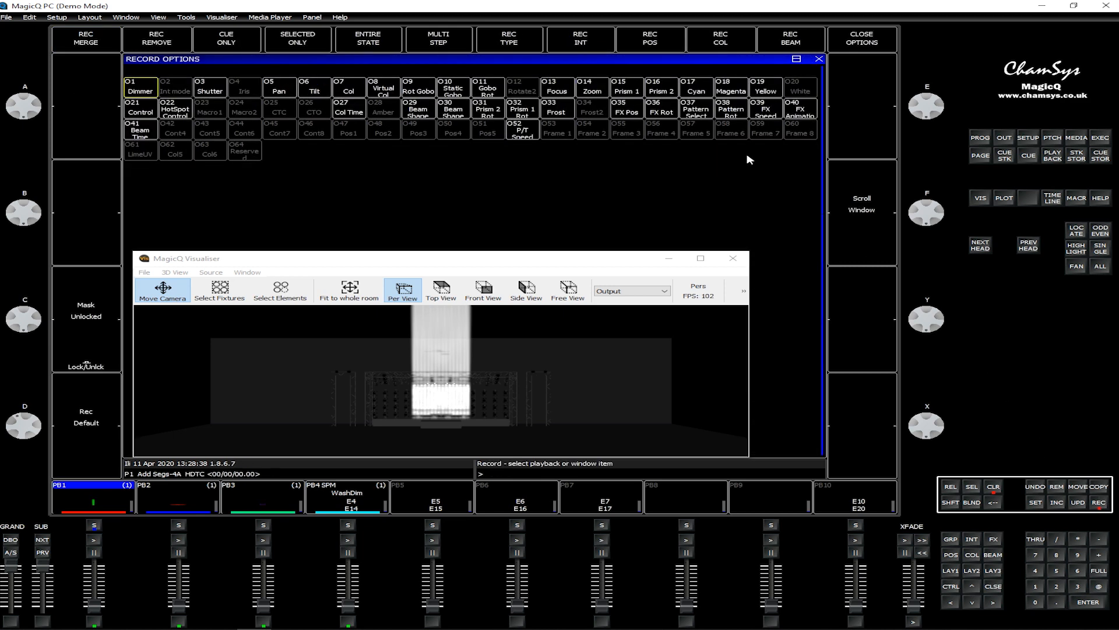
click(721, 43)
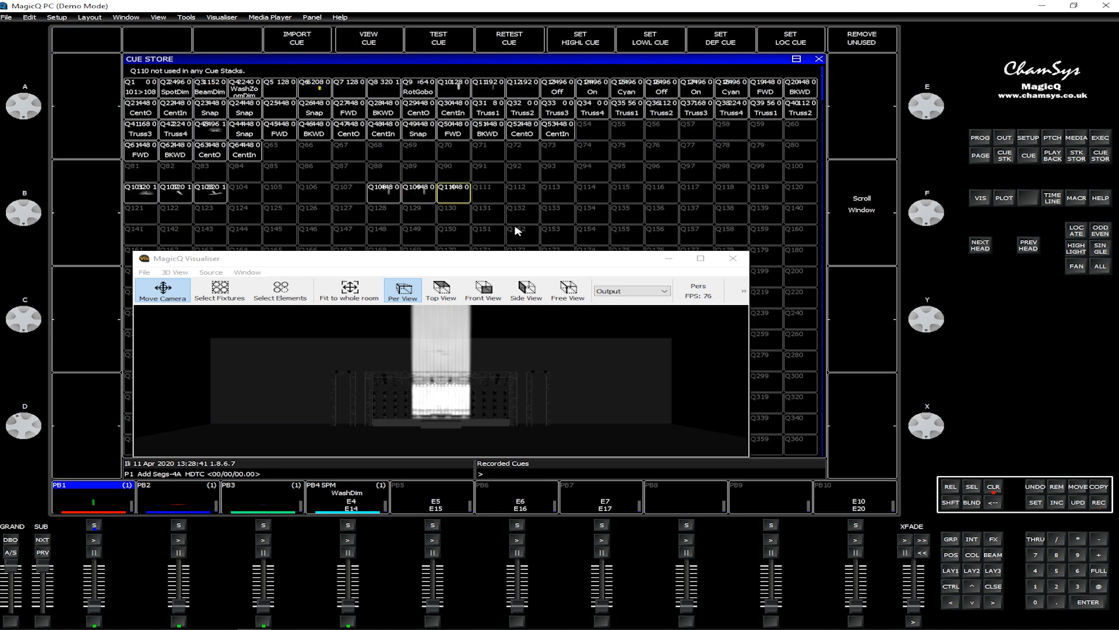
- Apply colour palette C20 SpotsSF with the command prefix 1 *
click(972, 555)
click(1035, 586)
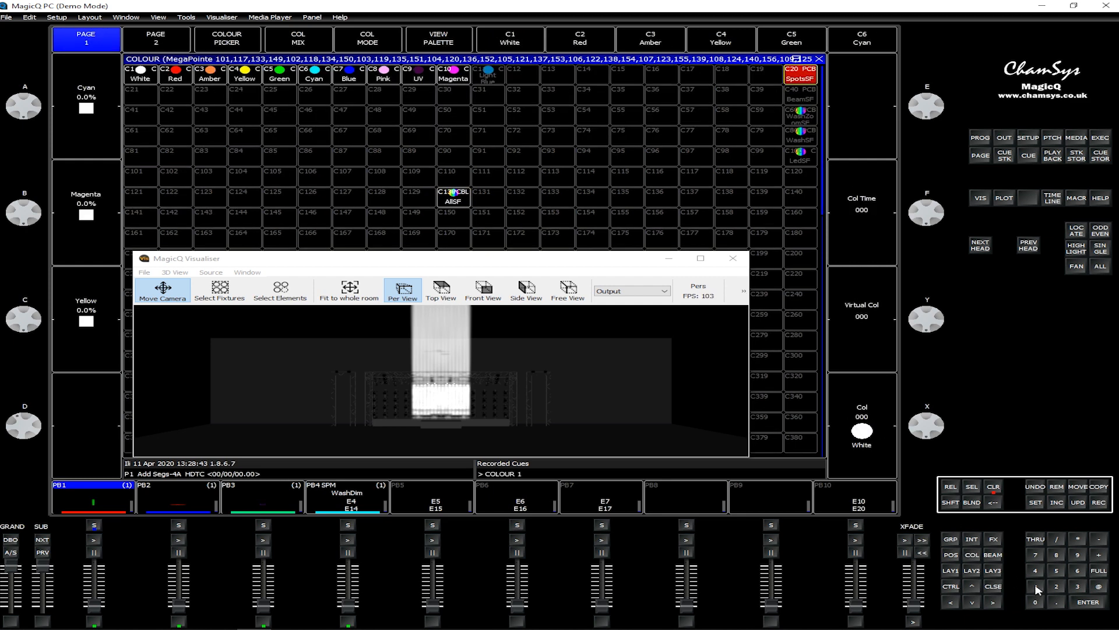
click(1085, 540)
click(801, 75)
- Record only the colour attributes as cue Q111 in the cue store, and clear the programmer
key(shift)
click(1099, 502)
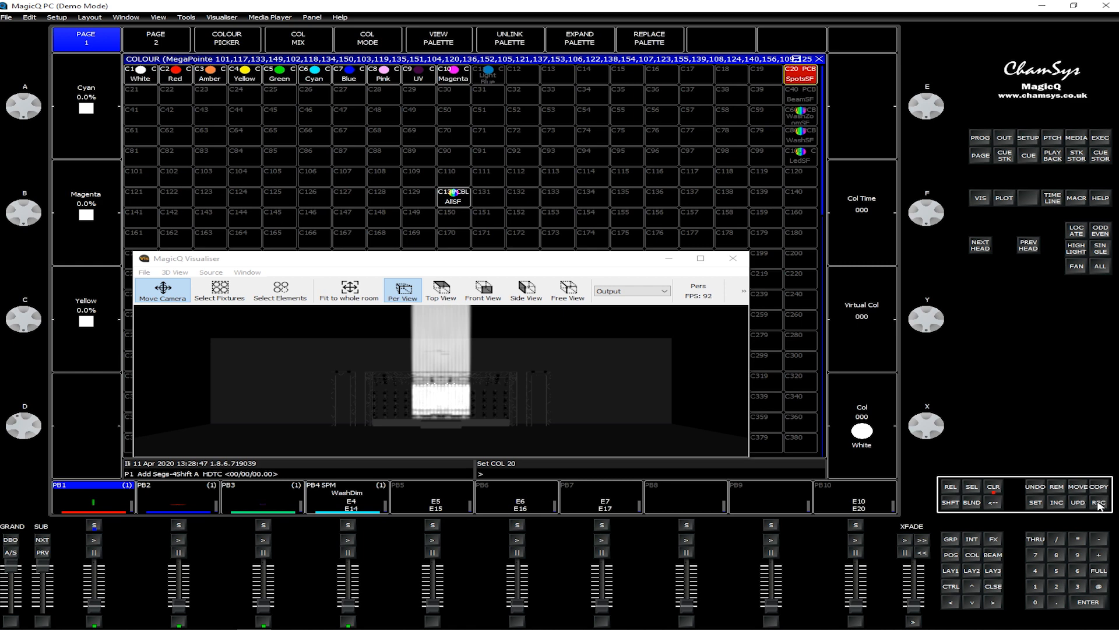
click(714, 42)
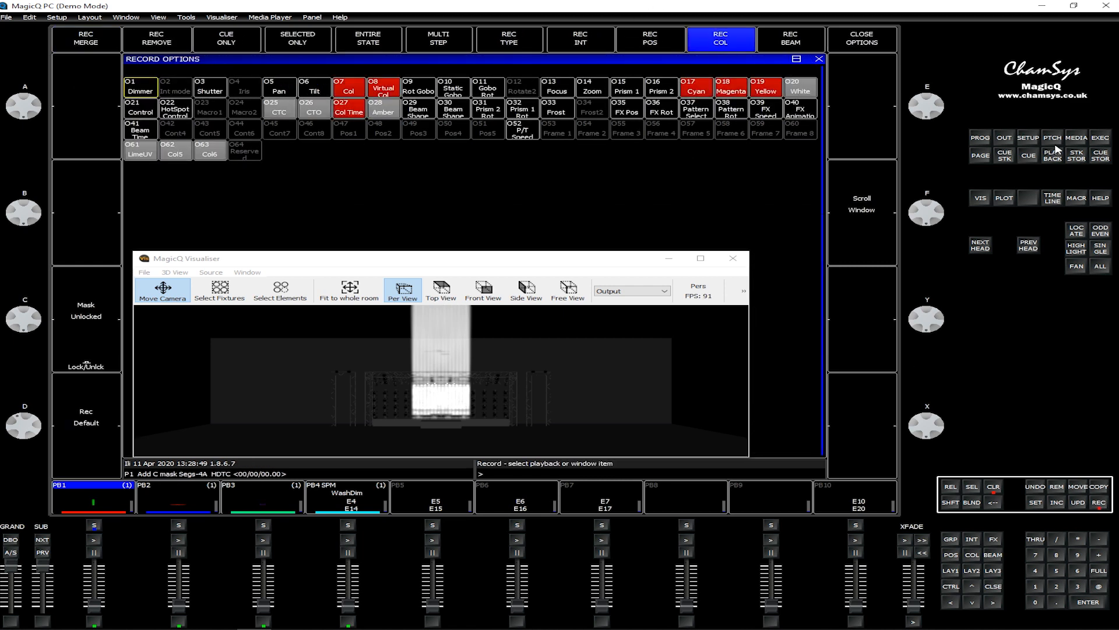
click(1096, 156)
click(488, 195)
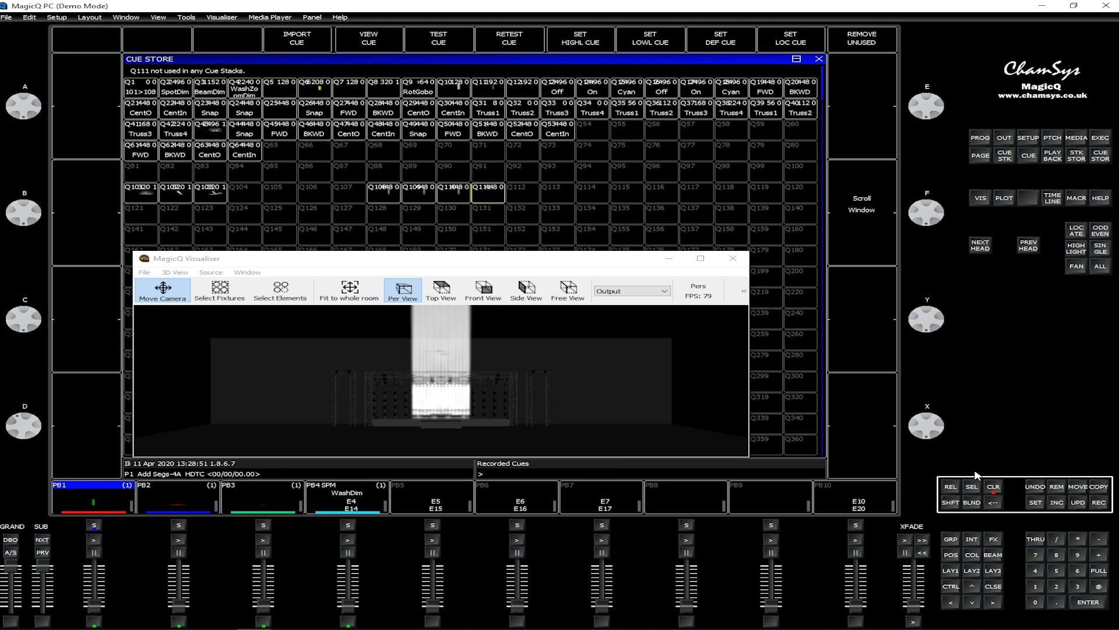
click(994, 487)
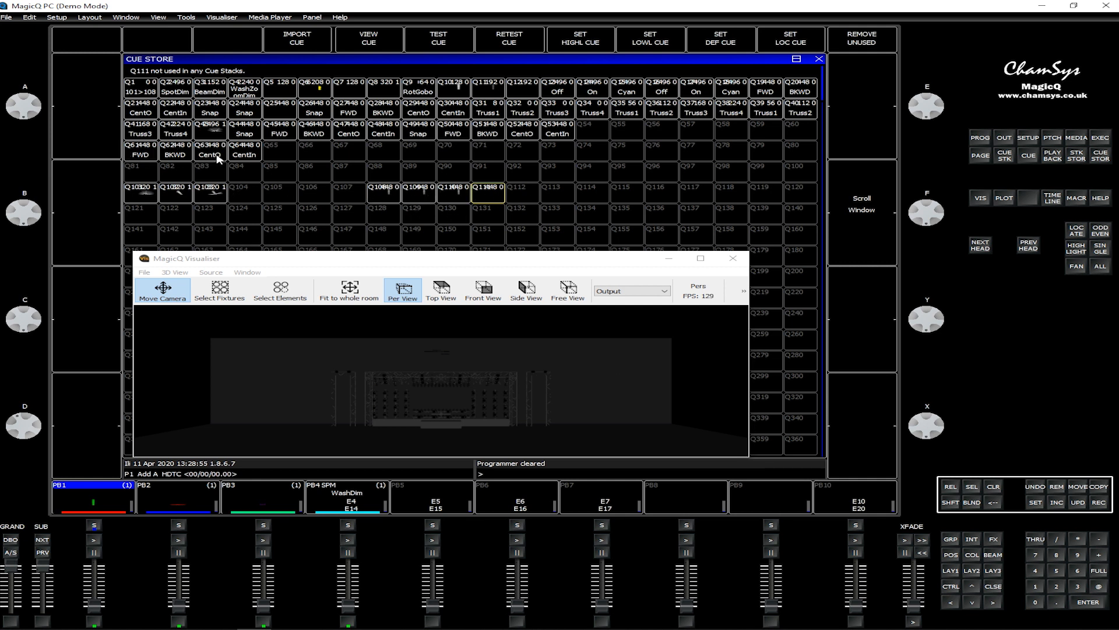
- Copy the FWD cue stack CS39 onto playback PB9 of page 5, and clear the programmer
click(1077, 155)
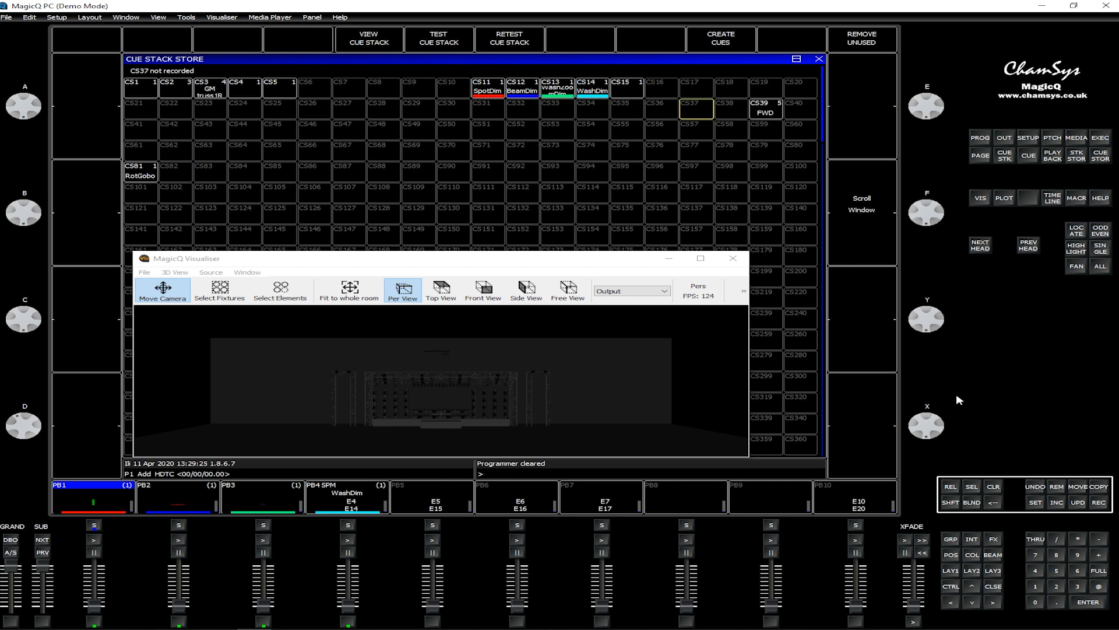
click(1096, 486)
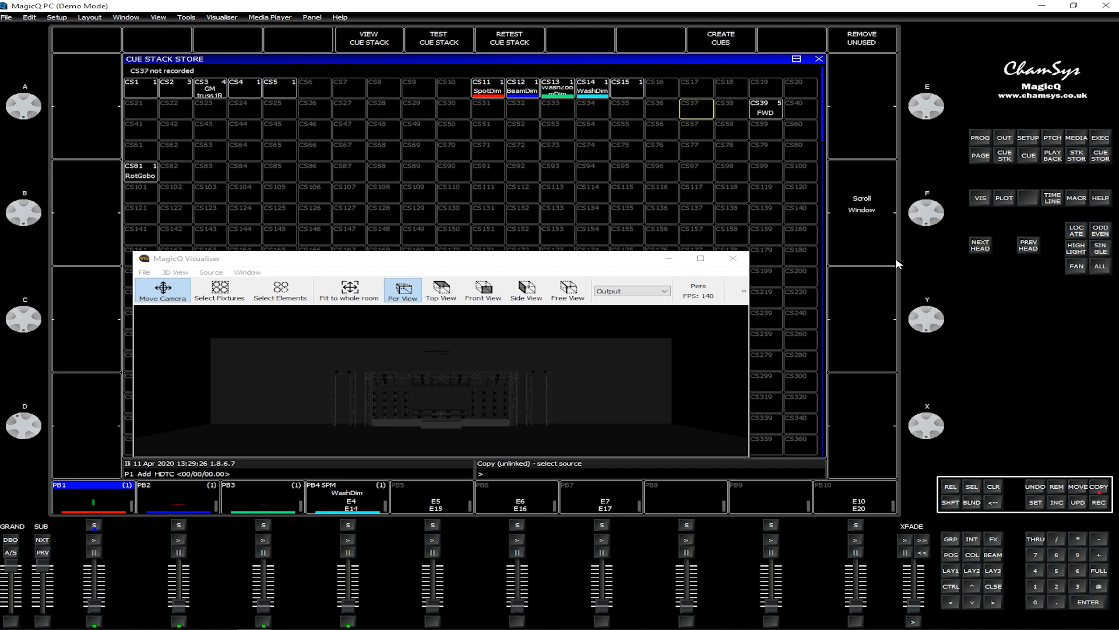
click(767, 111)
click(1051, 156)
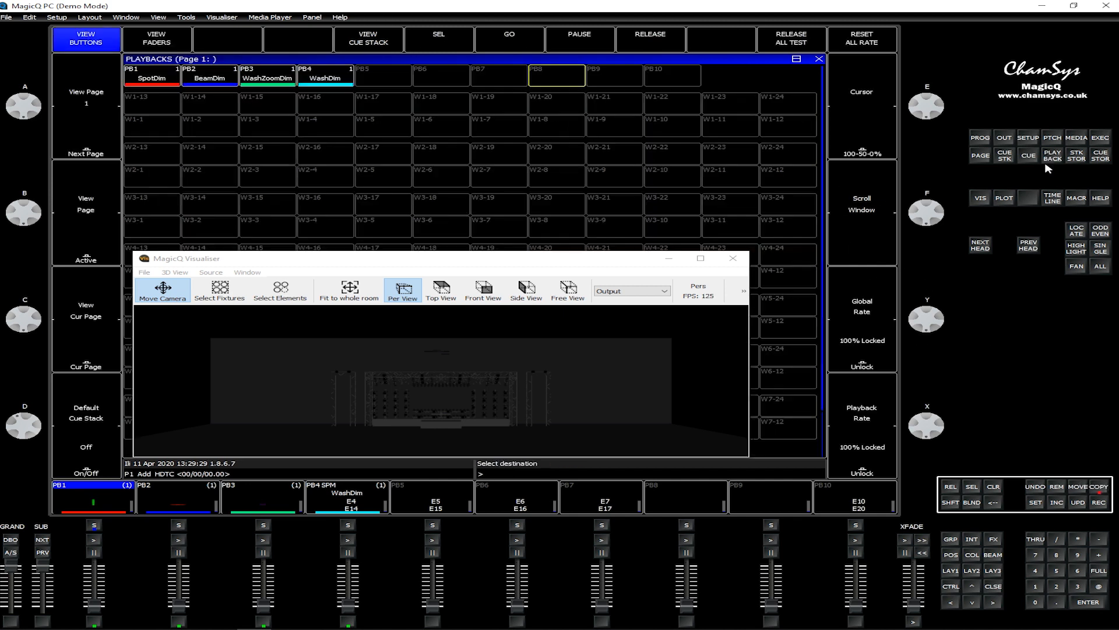
click(92, 147)
click(92, 147)
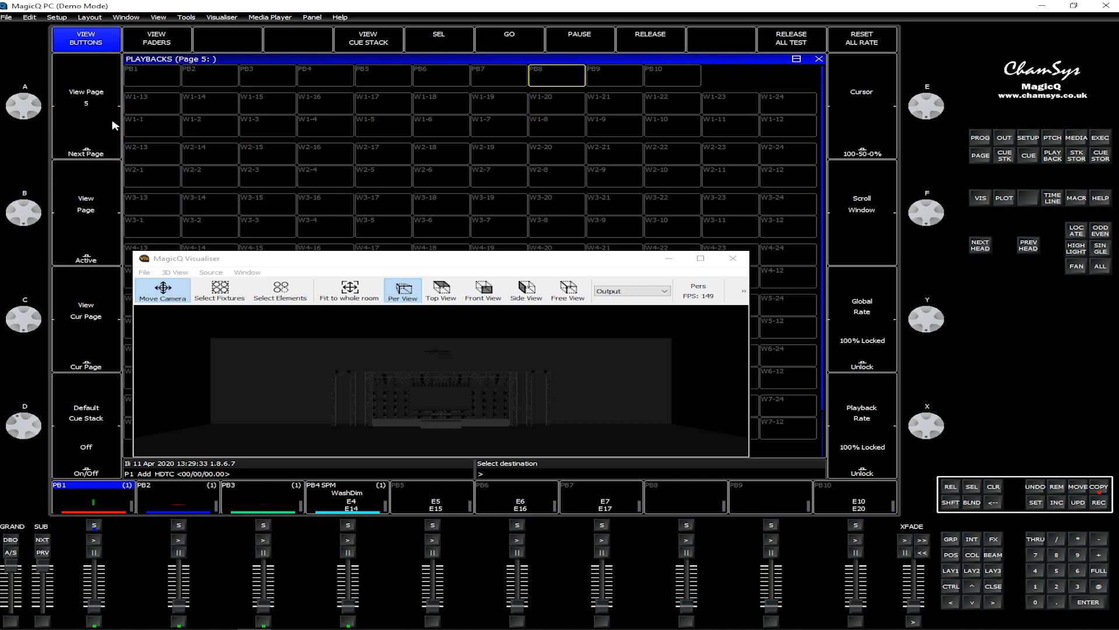
click(606, 78)
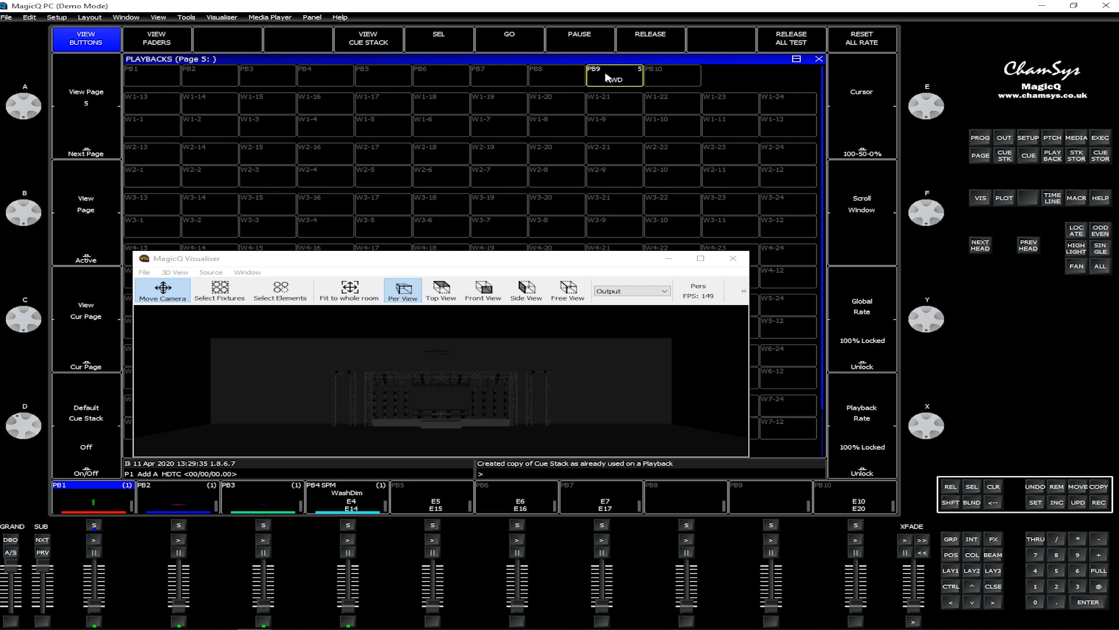
click(994, 486)
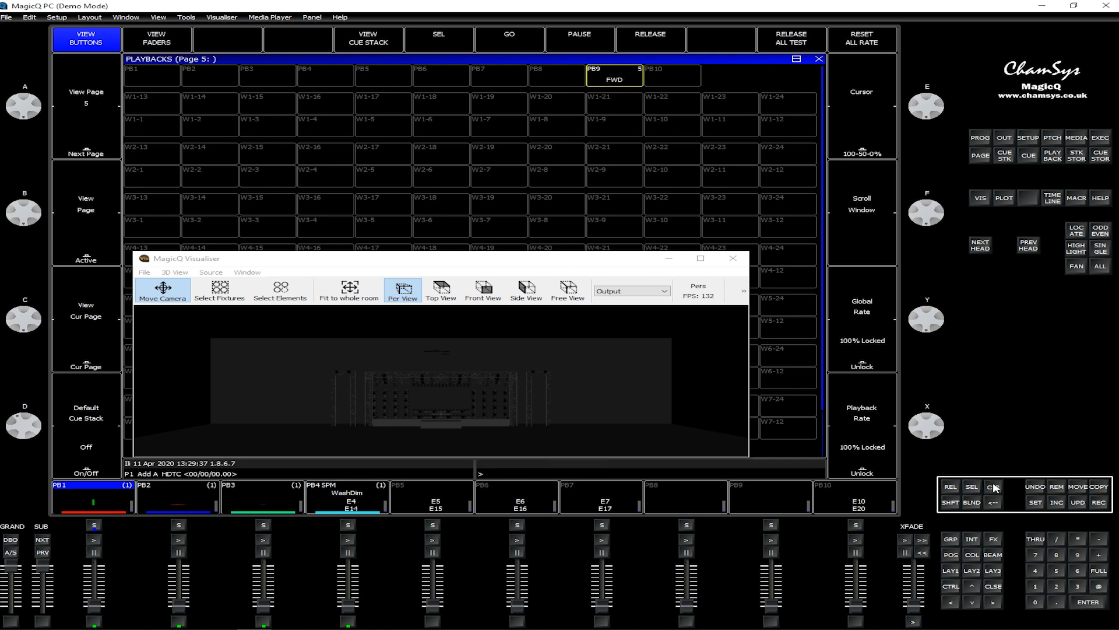
- Record a new macro in slot M51 from an "a" key press, and end the recording
click(1076, 199)
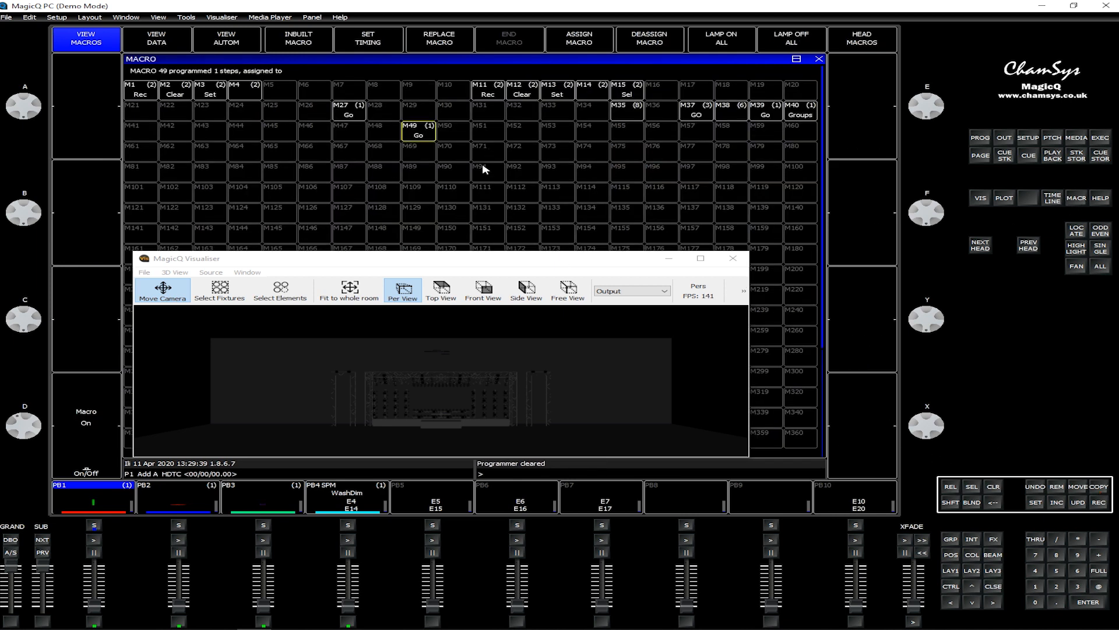
click(489, 133)
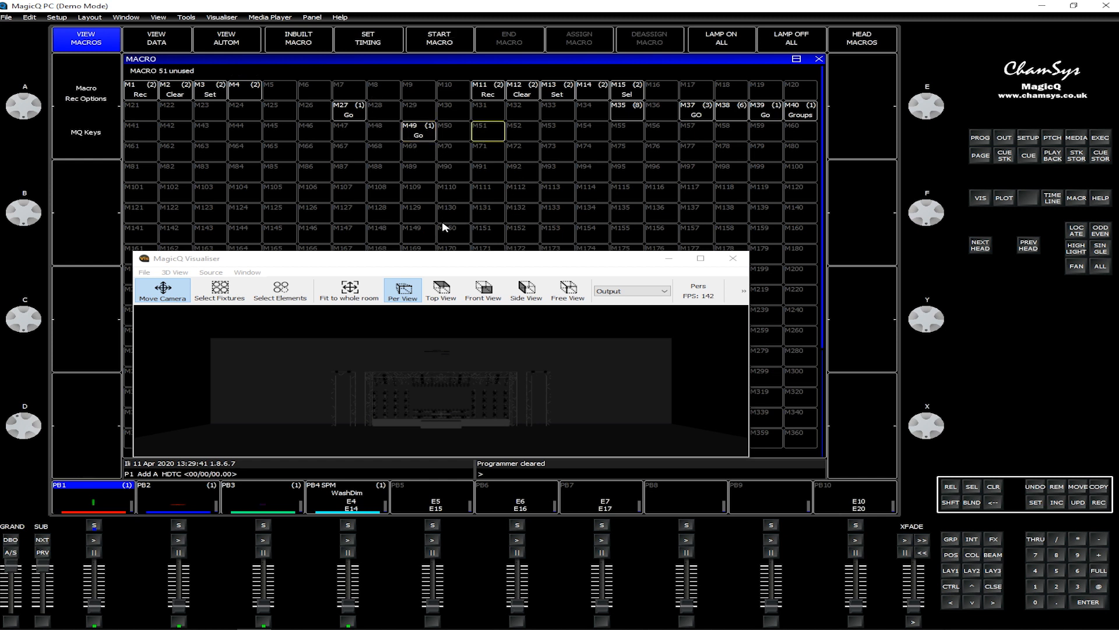
click(436, 43)
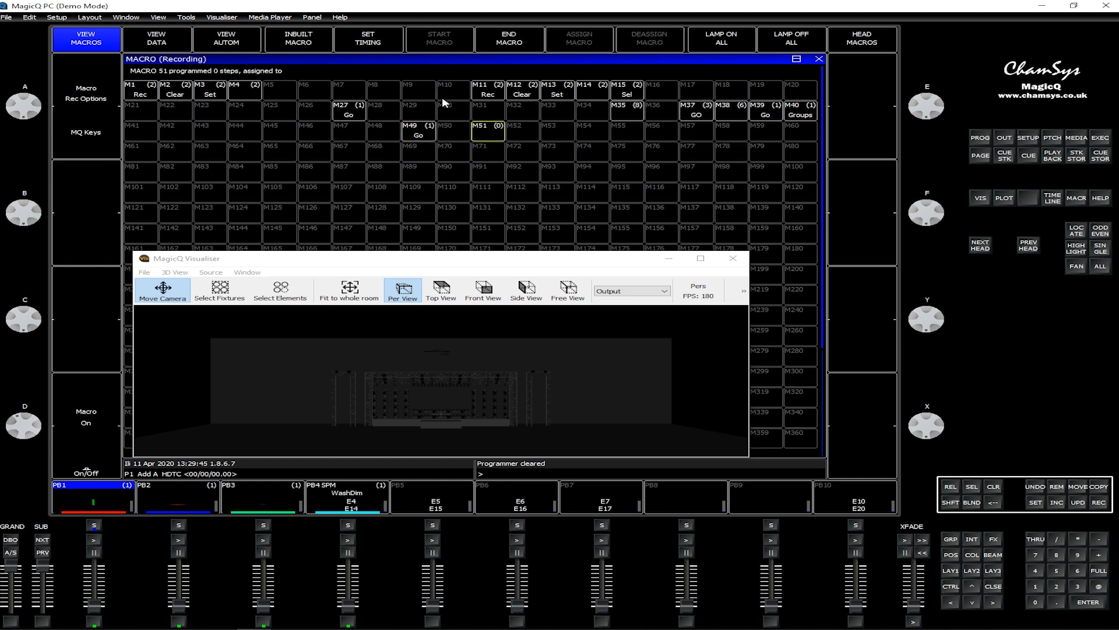
text(a)
click(510, 44)
- Open the step data of macro M51 and remove its second step, the RETURN key
click(165, 41)
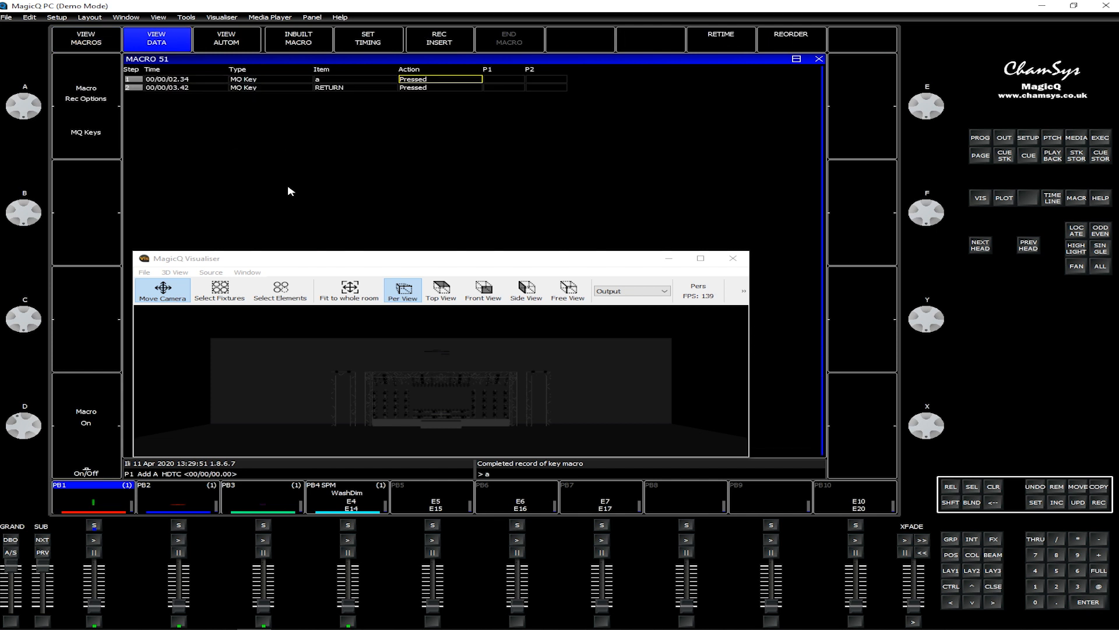
click(1059, 490)
click(133, 87)
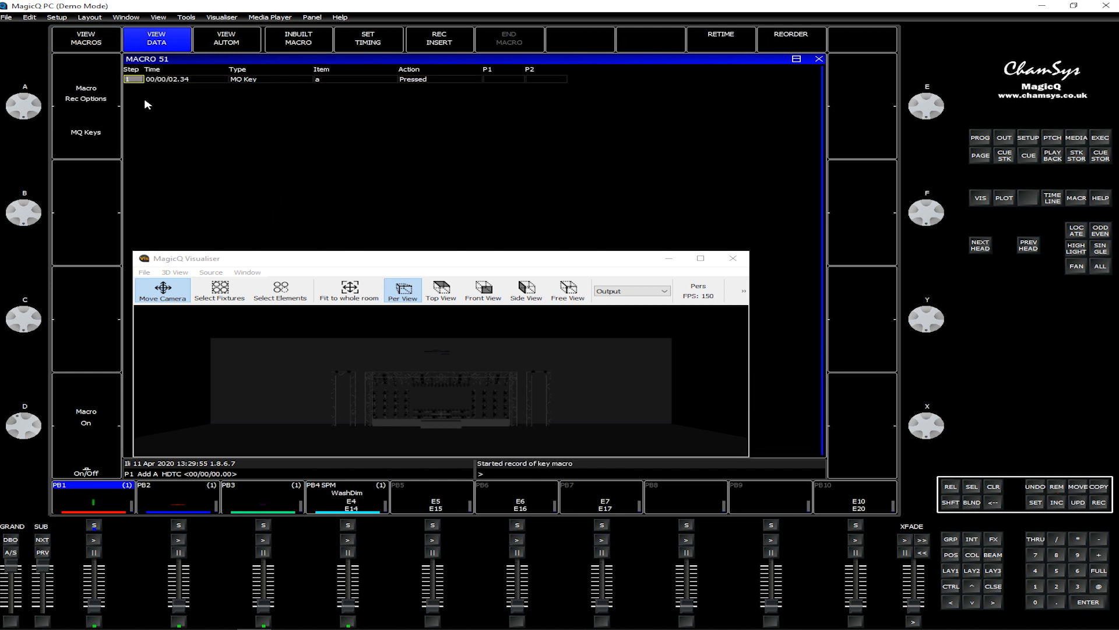
- Set the macro record options to MQ Keys, and change the type of the remaining macro step to Playback
click(89, 133)
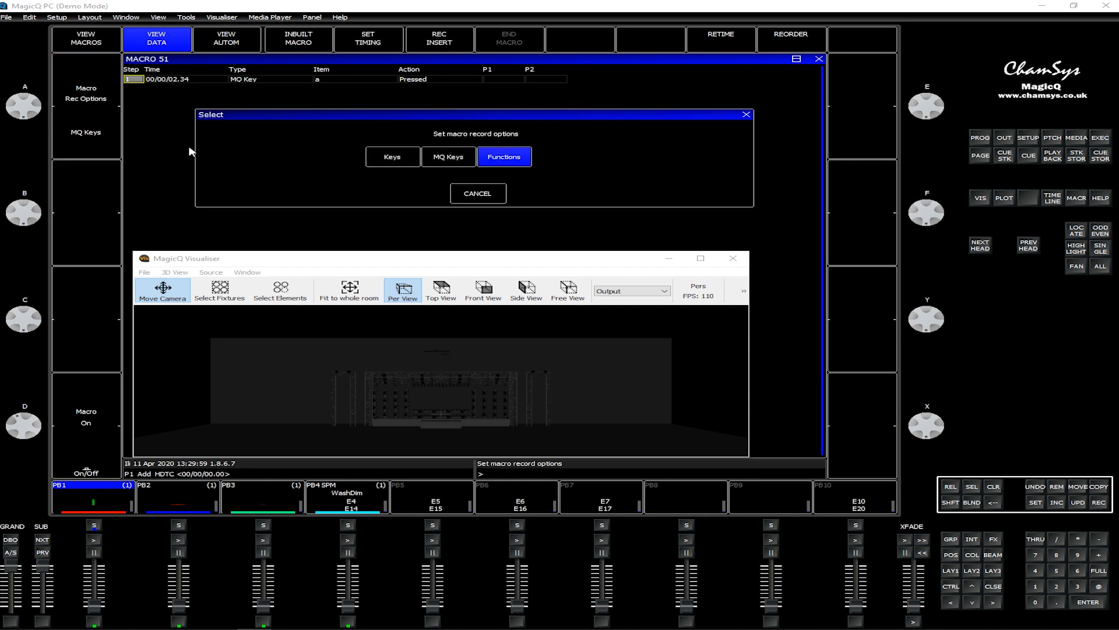
click(452, 167)
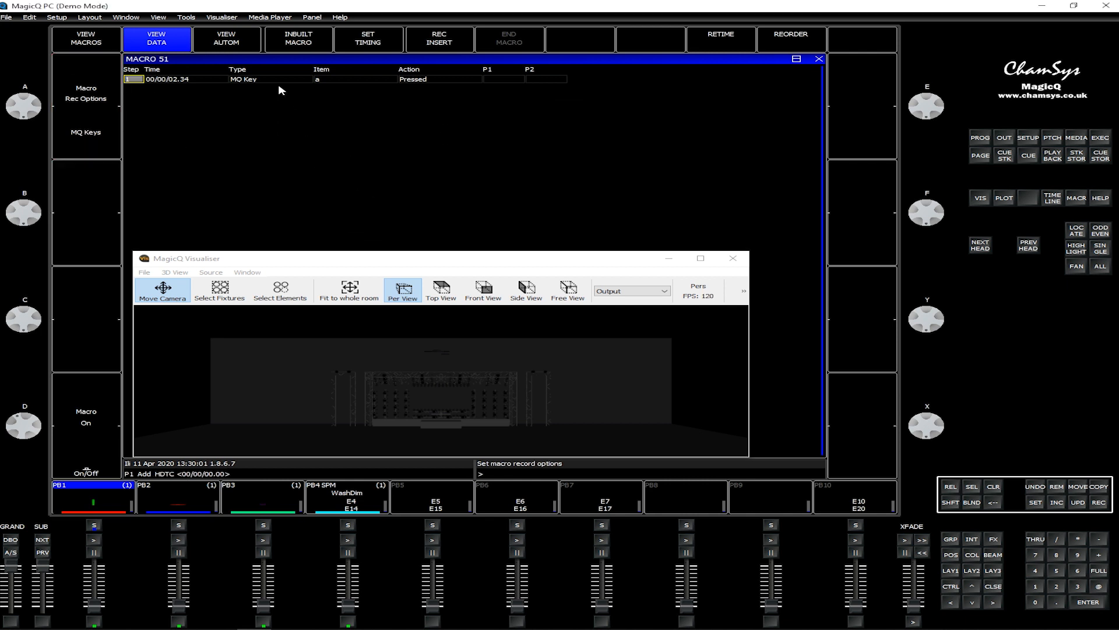
click(251, 80)
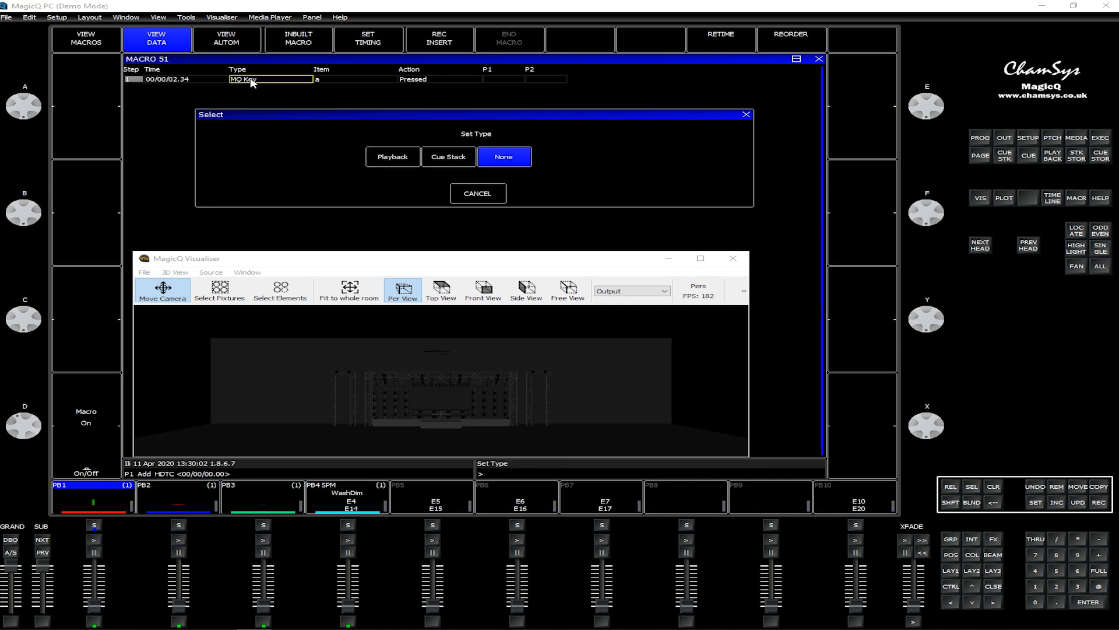
click(387, 160)
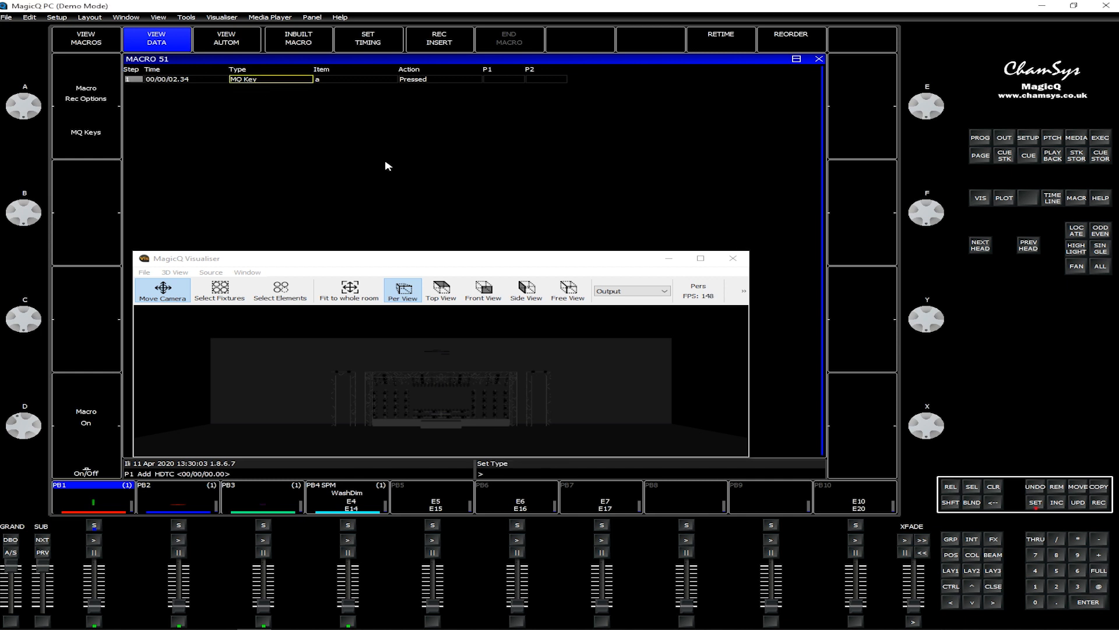
- Set the item of the macro step to page 5, playback 9, entered as 5/9
click(330, 80)
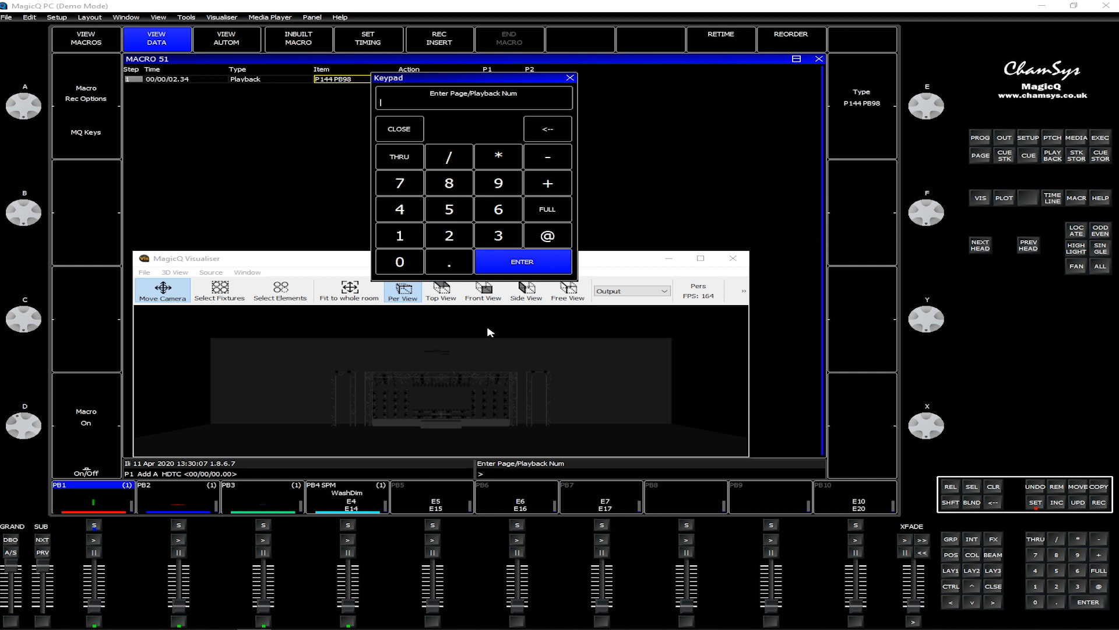
click(450, 214)
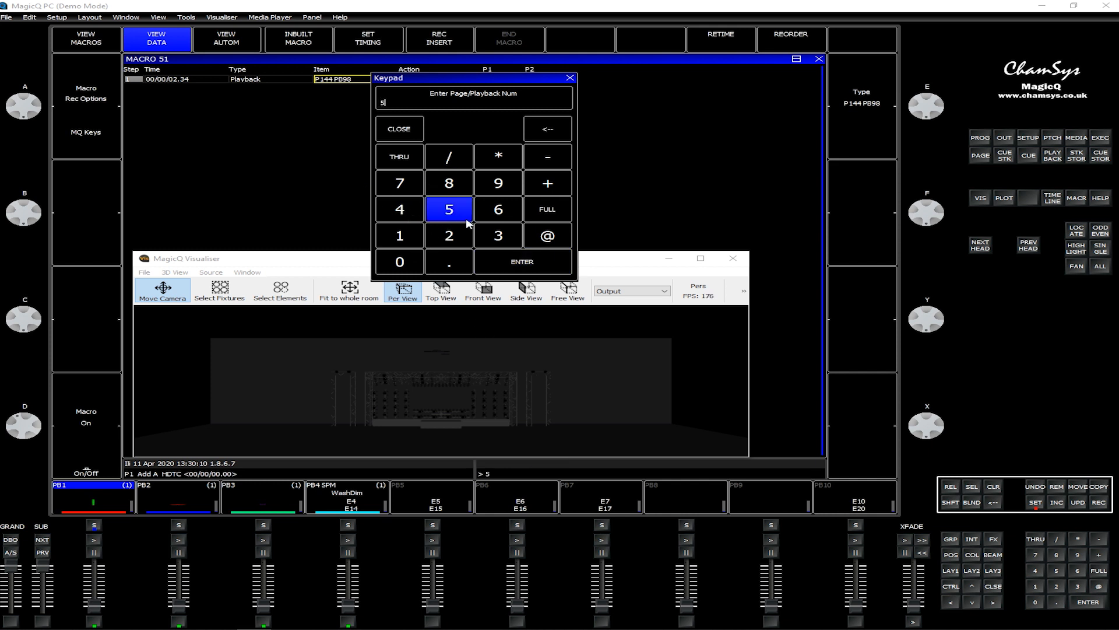
click(455, 167)
click(498, 183)
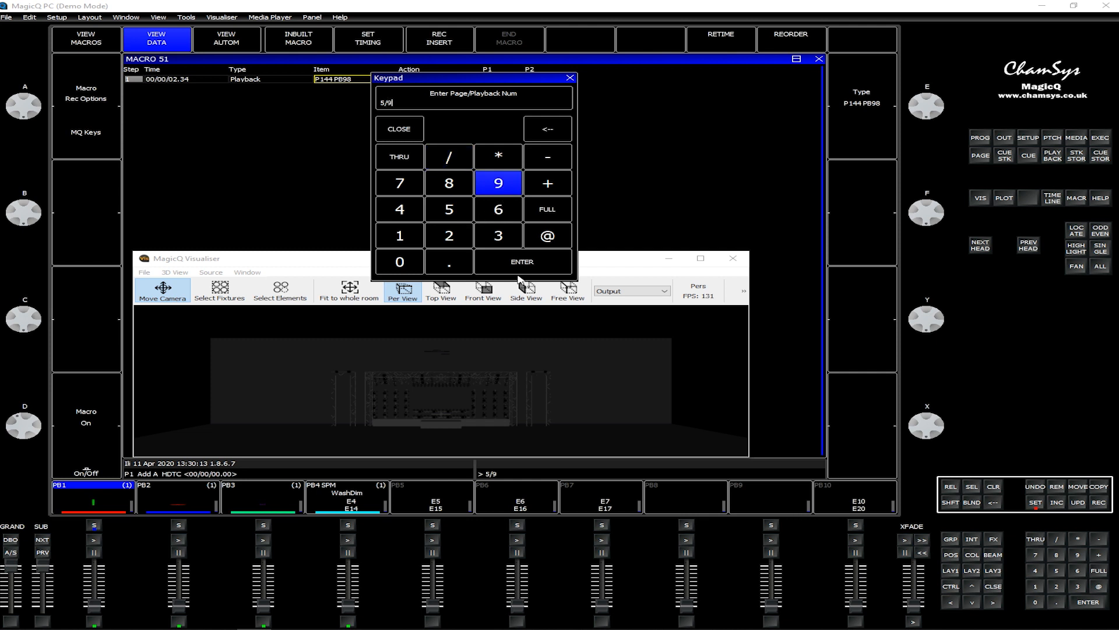
click(521, 261)
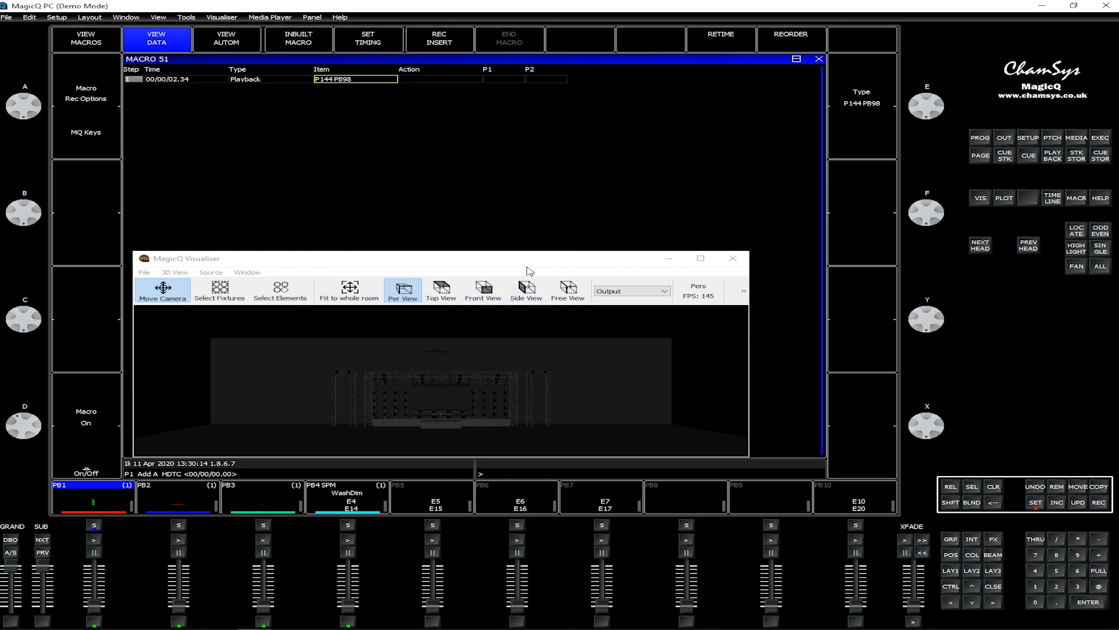
- Set the action of the macro step to Go, and name macro M51 Go in the macro overview
click(423, 80)
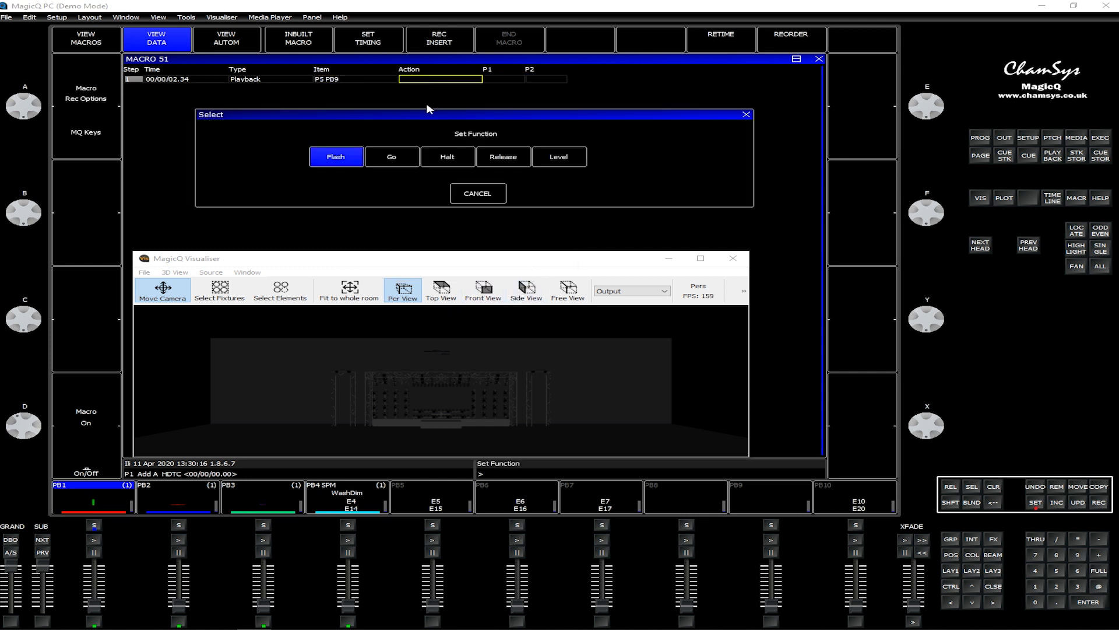
click(376, 164)
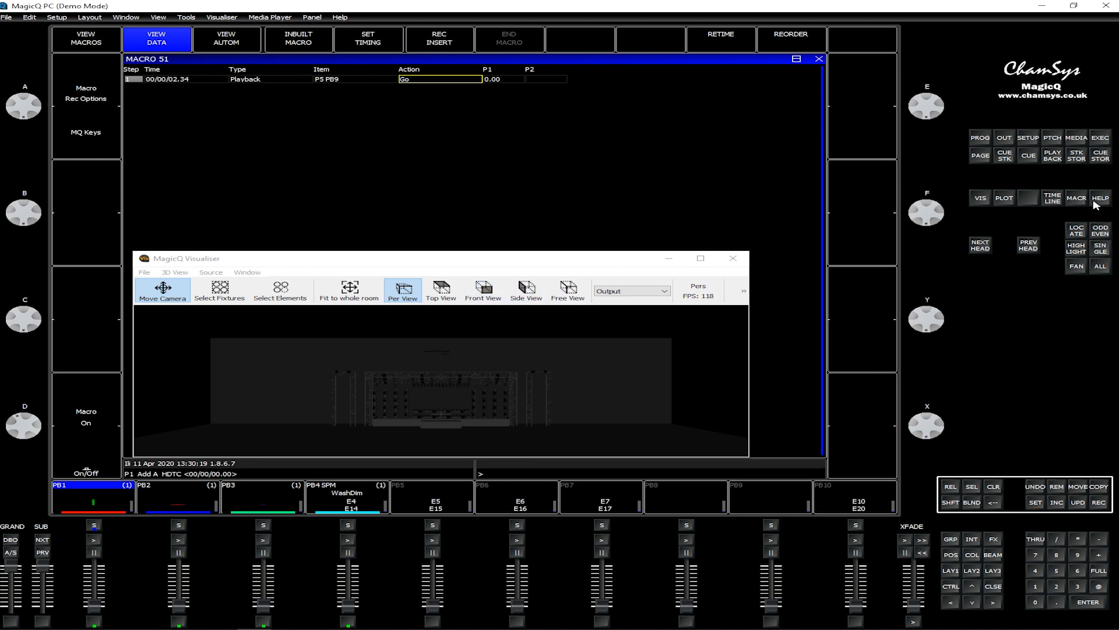
click(105, 40)
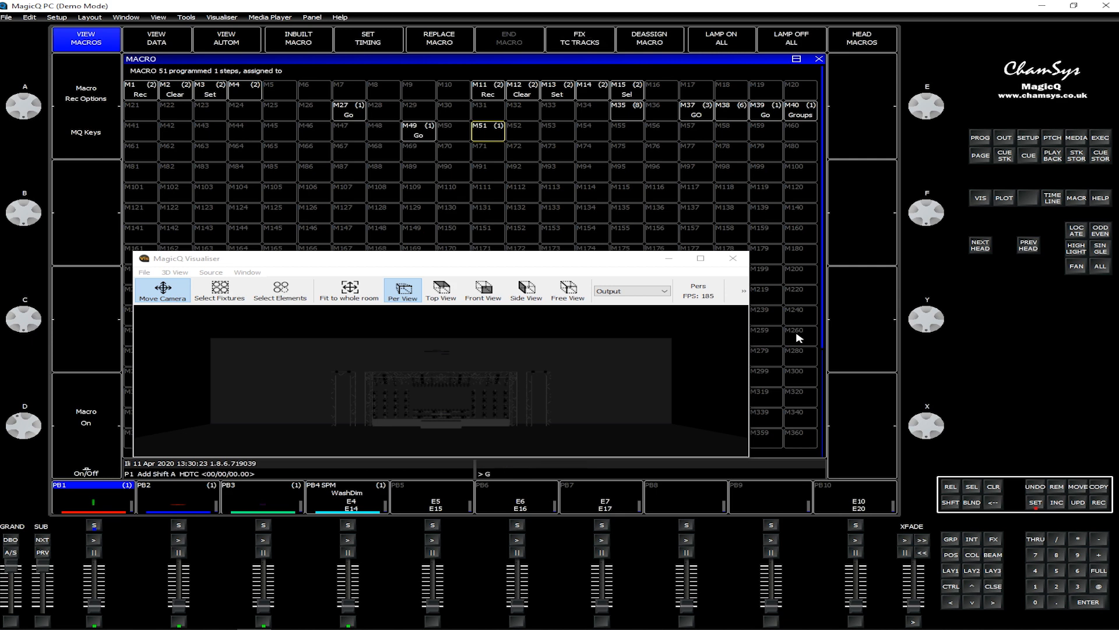
- Copy macro M51 onto an empty box of Execute page 2, beside the colour palette rows
click(1100, 488)
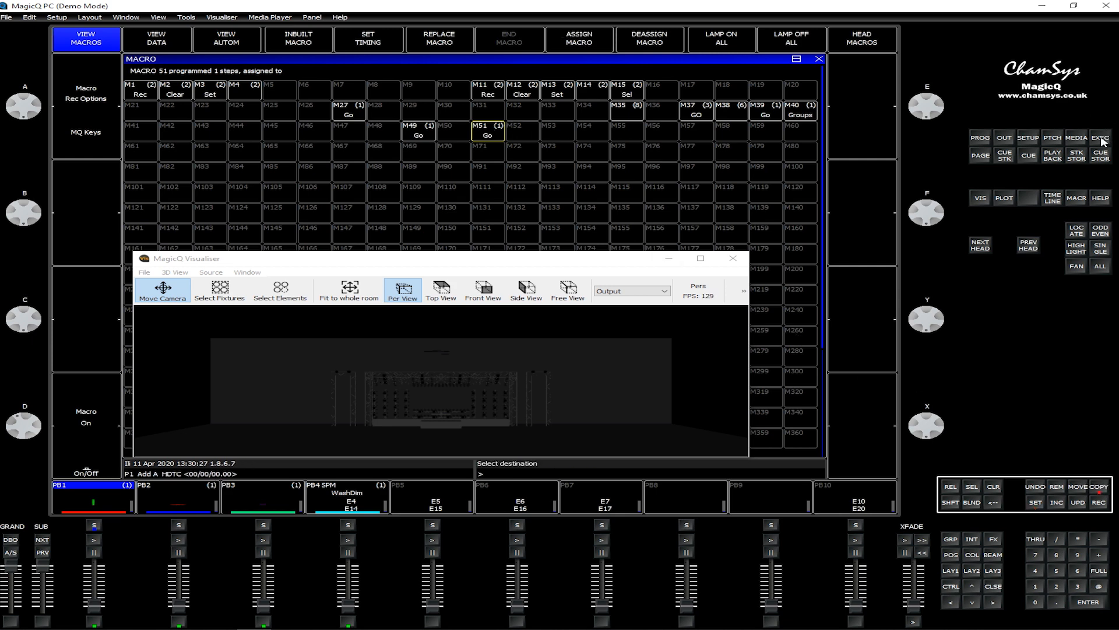
click(1102, 140)
click(729, 134)
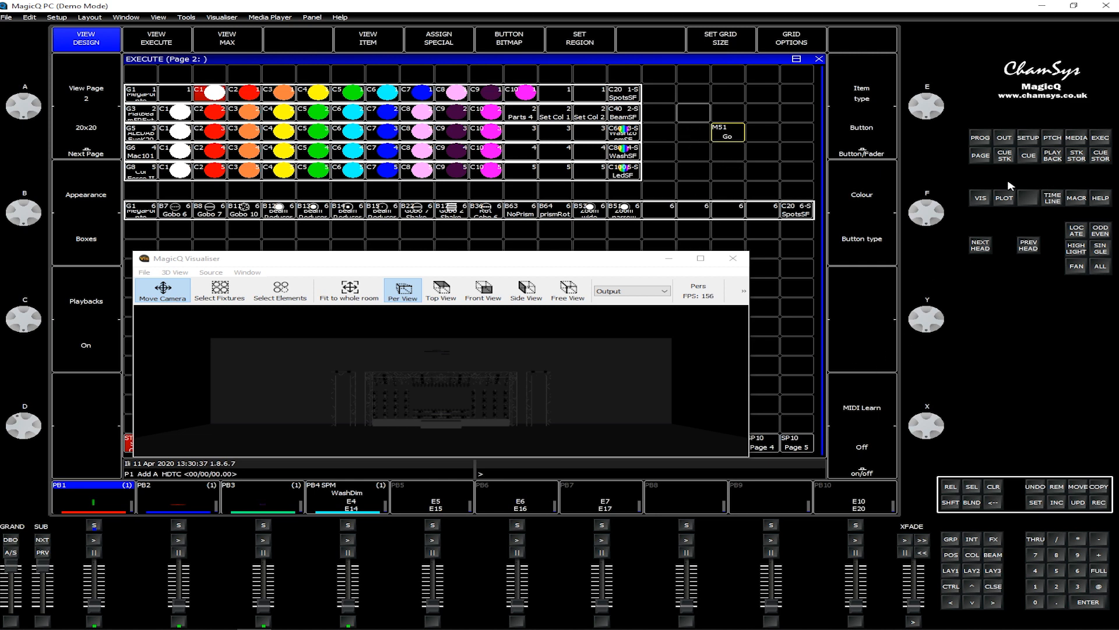
- Check the FWD cue stack on page 5 playback PB9, move it from CS6 to slot CS37, and clear the programmer
click(1053, 156)
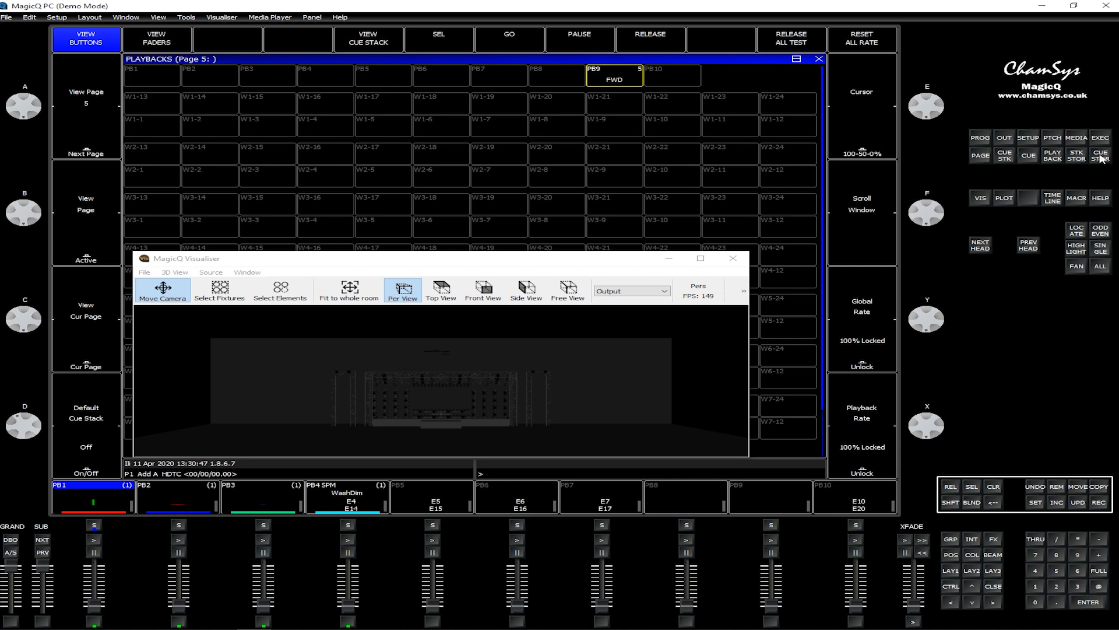
click(1071, 159)
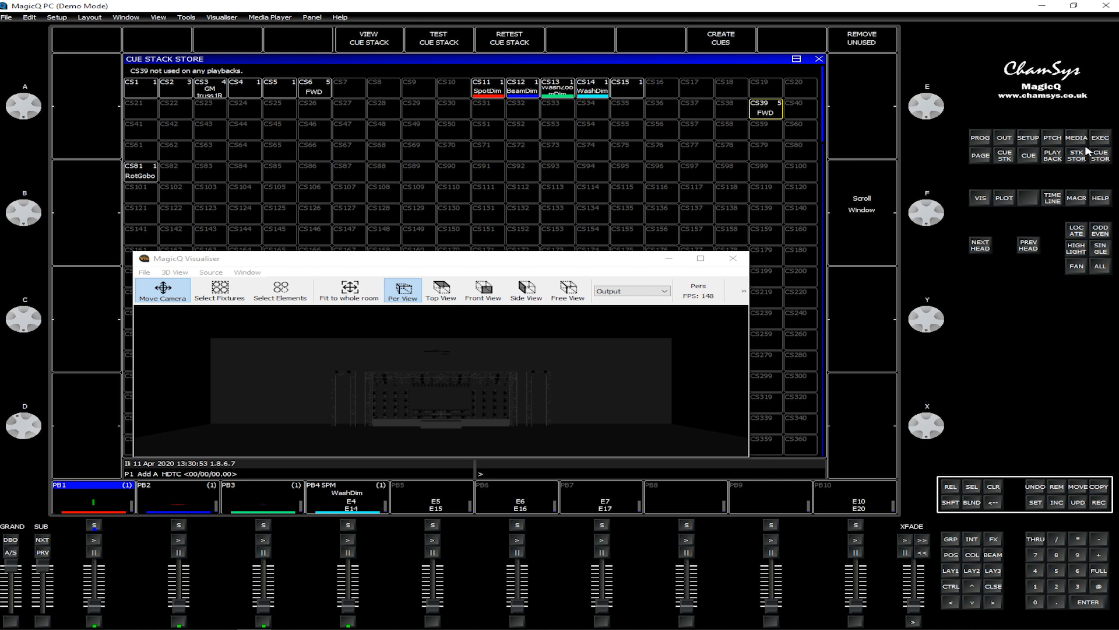
click(1059, 154)
click(344, 45)
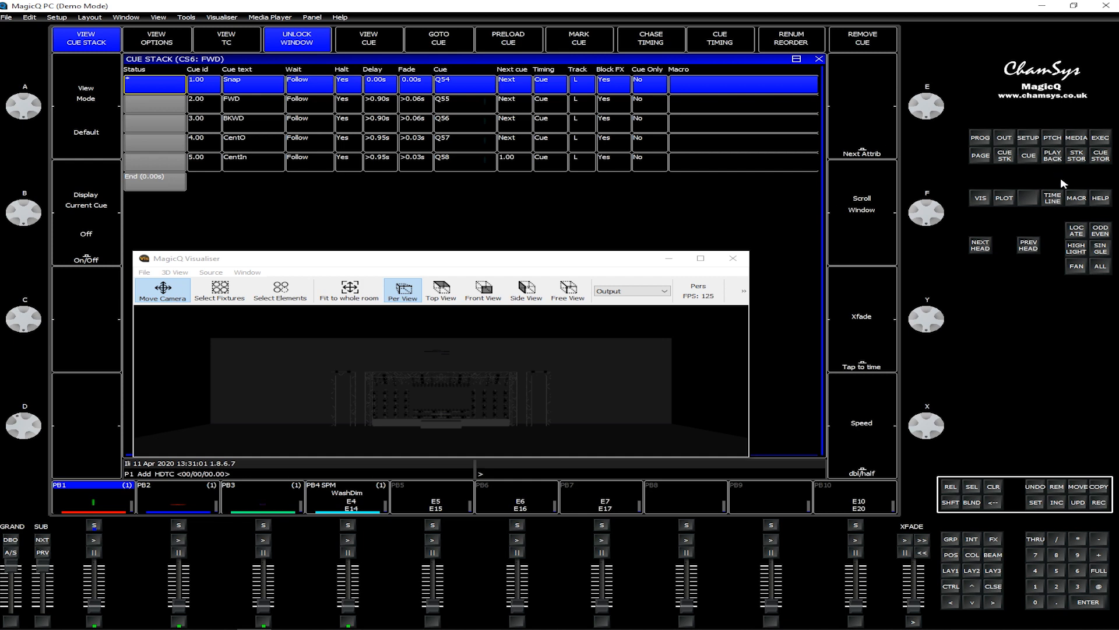
click(1084, 160)
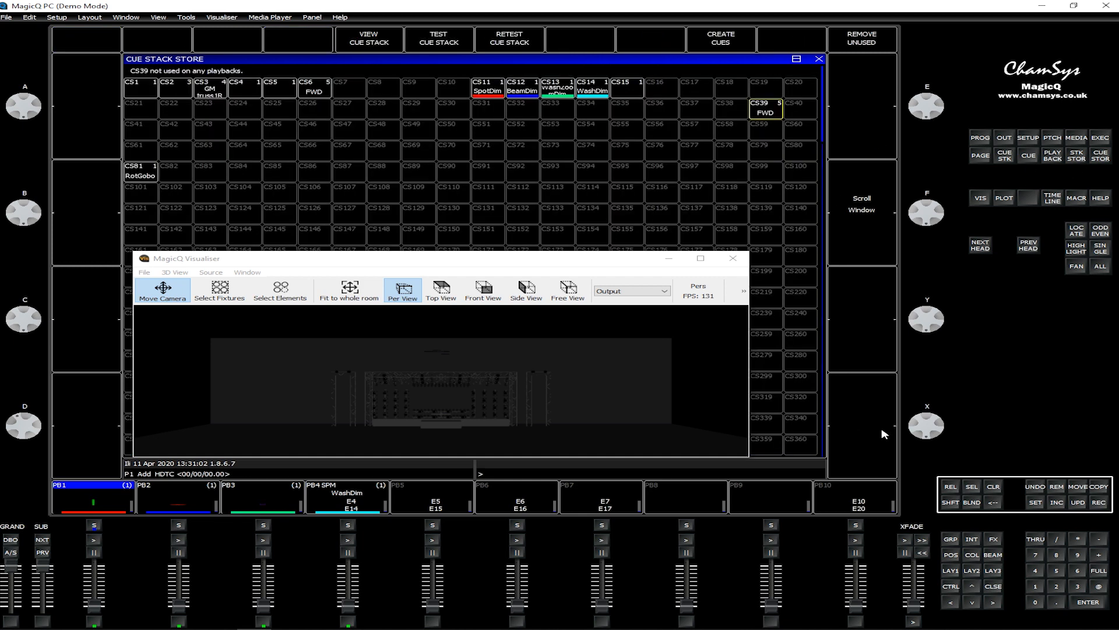
click(1082, 490)
click(325, 90)
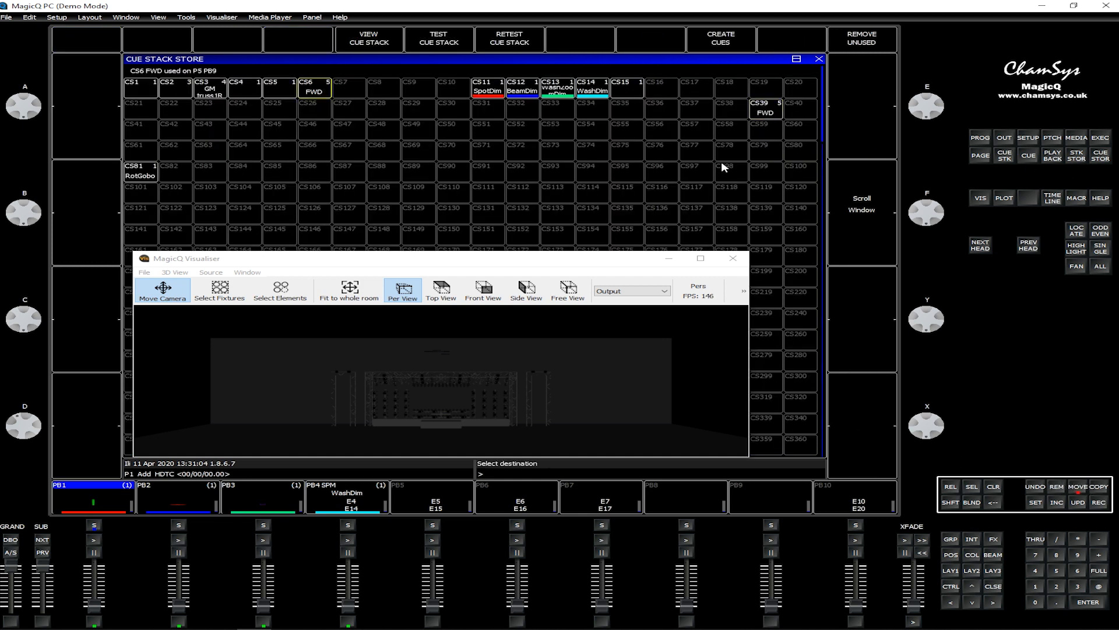
click(705, 110)
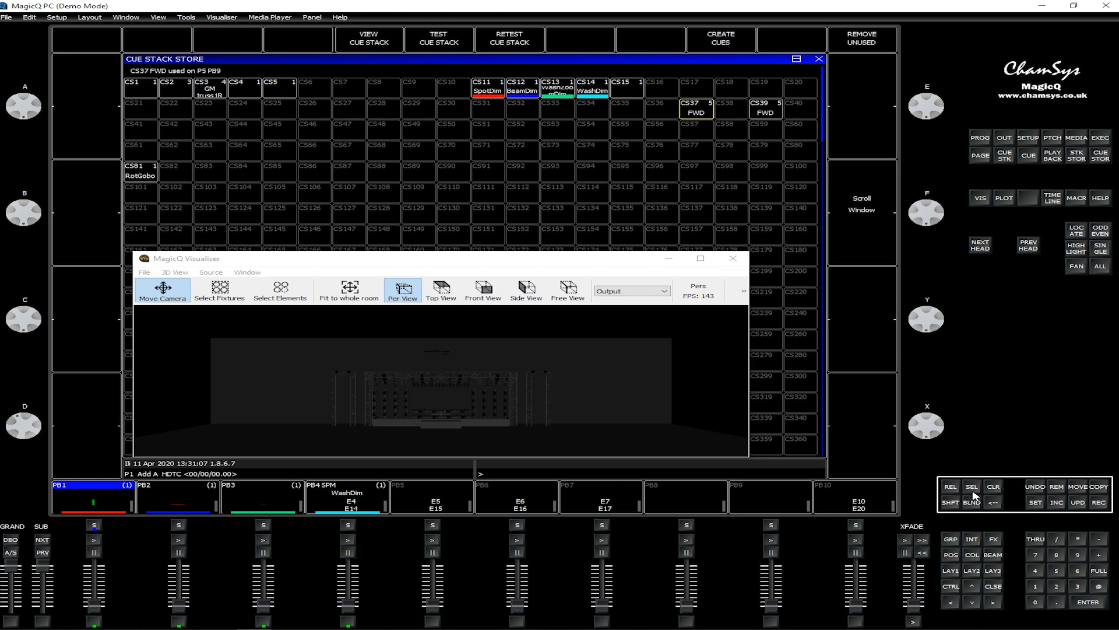
click(993, 486)
- Assign a Cue Stack Step Name special item for cue stack 37 to the Execute box directly before macro M51
click(1100, 137)
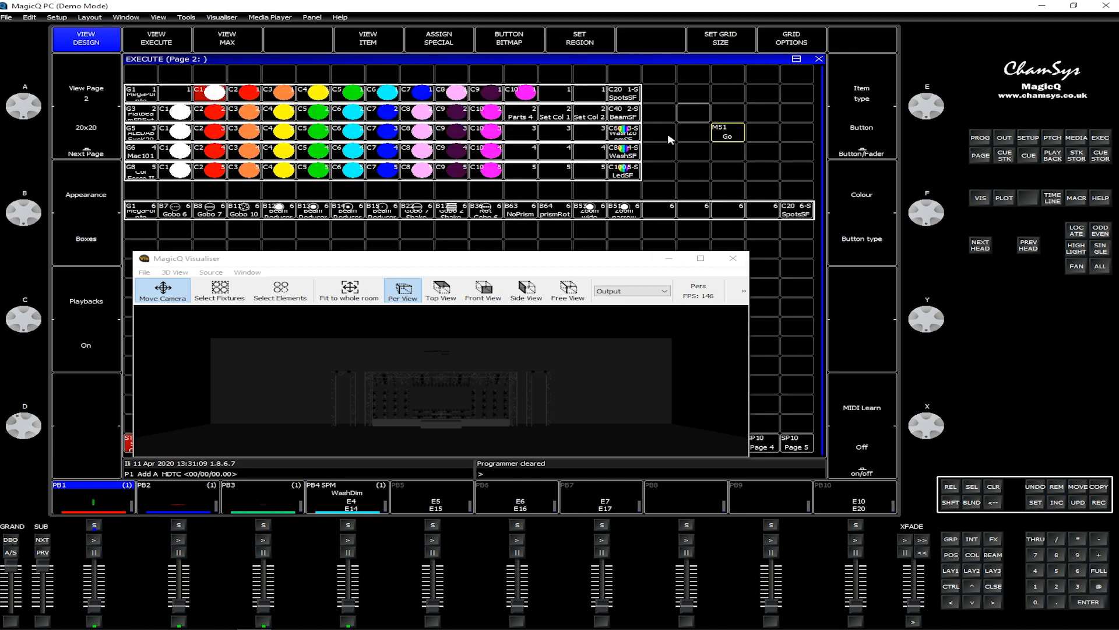
click(688, 129)
click(420, 45)
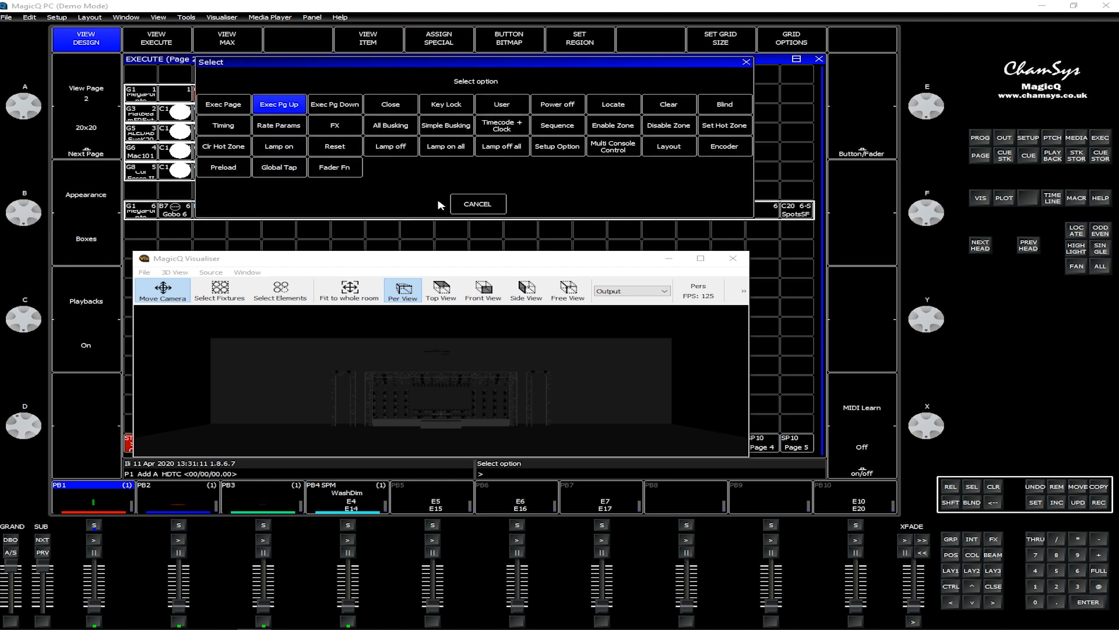
click(500, 130)
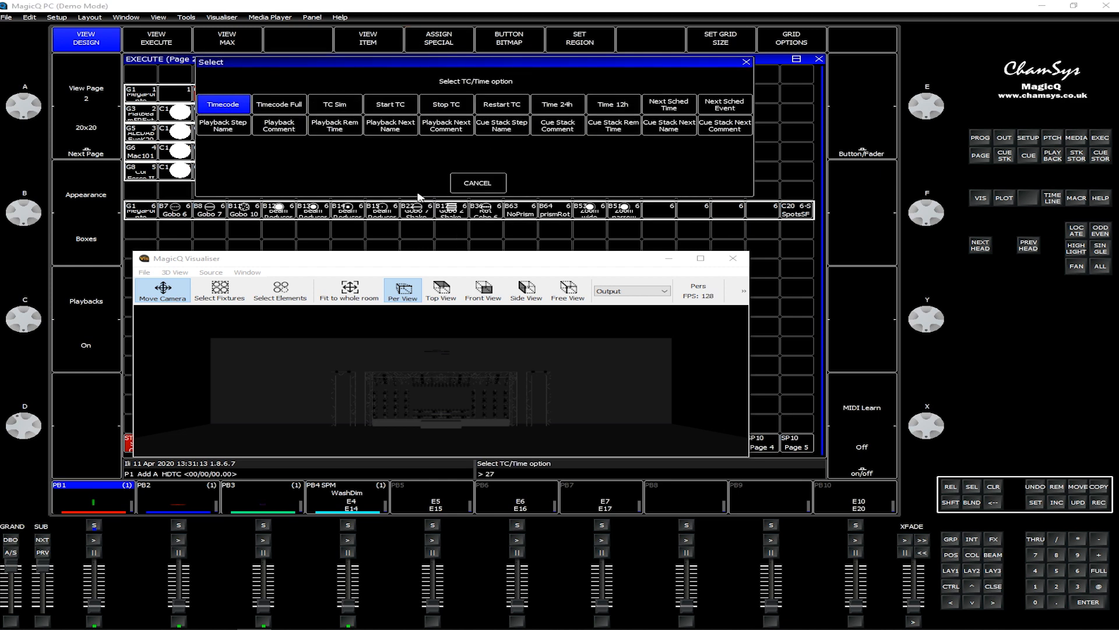
click(505, 128)
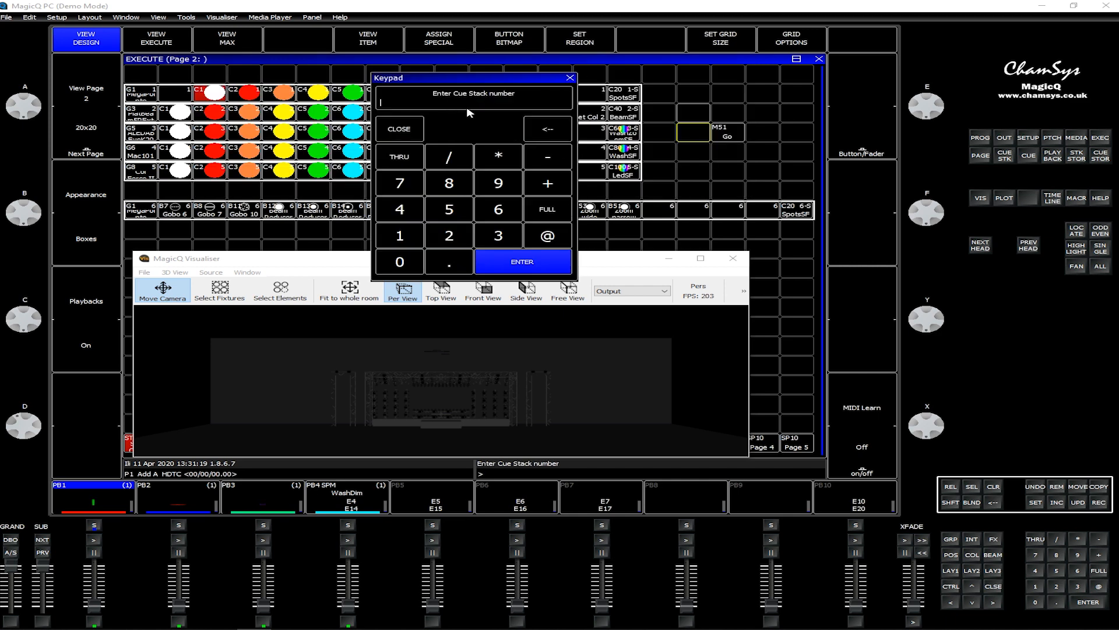
click(499, 237)
click(402, 193)
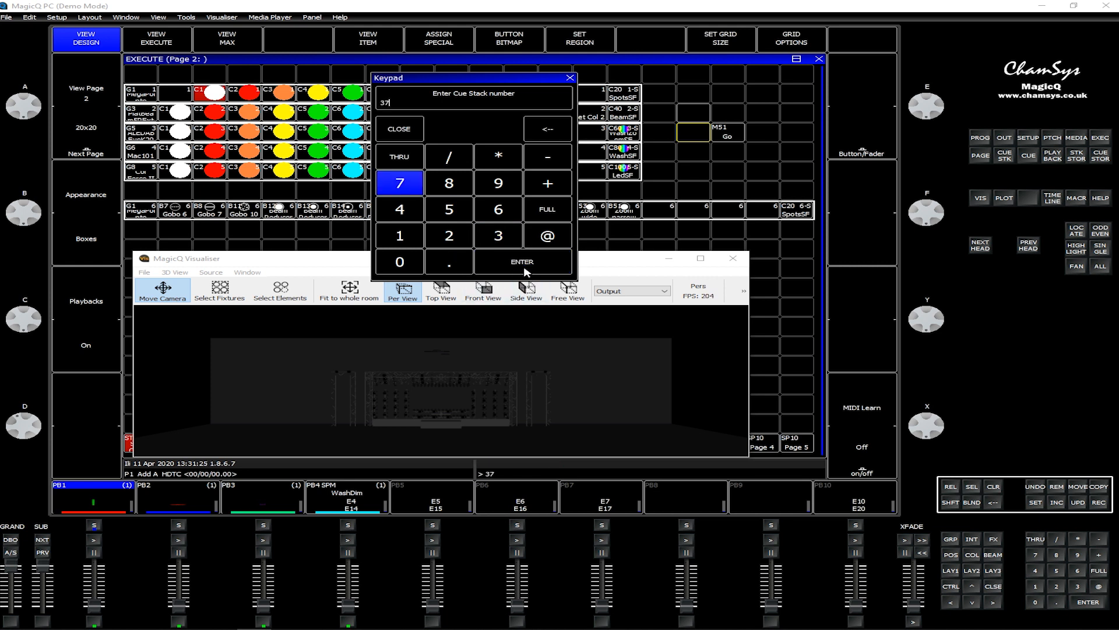
click(523, 263)
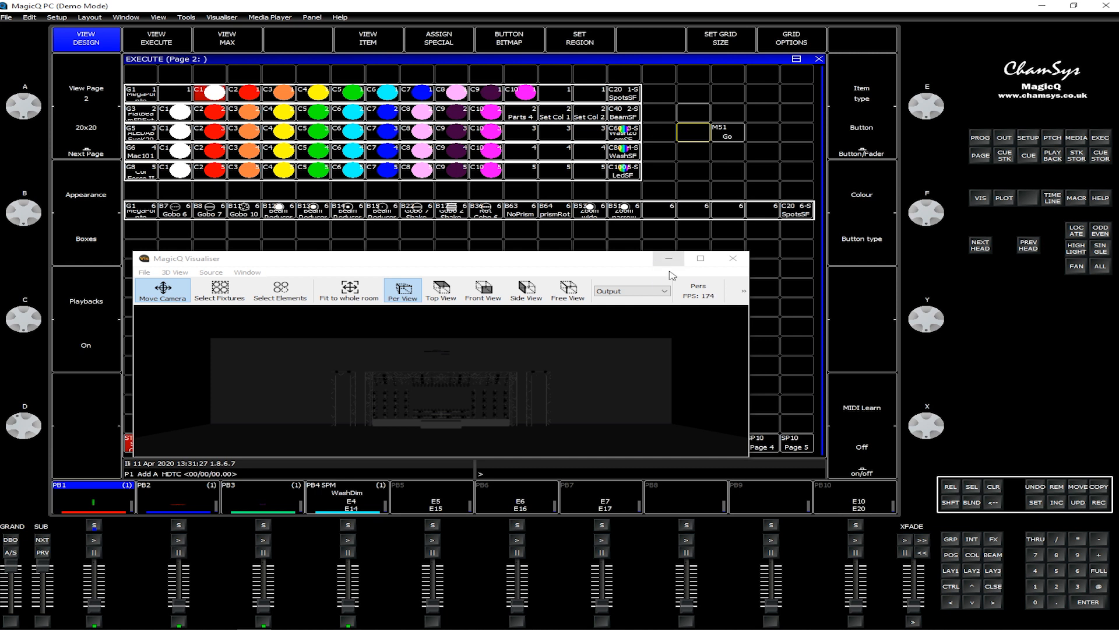
- Run macro M51 from the Execute grid repeatedly to cycle through the cues of stack CS37 back to Snap
click(731, 136)
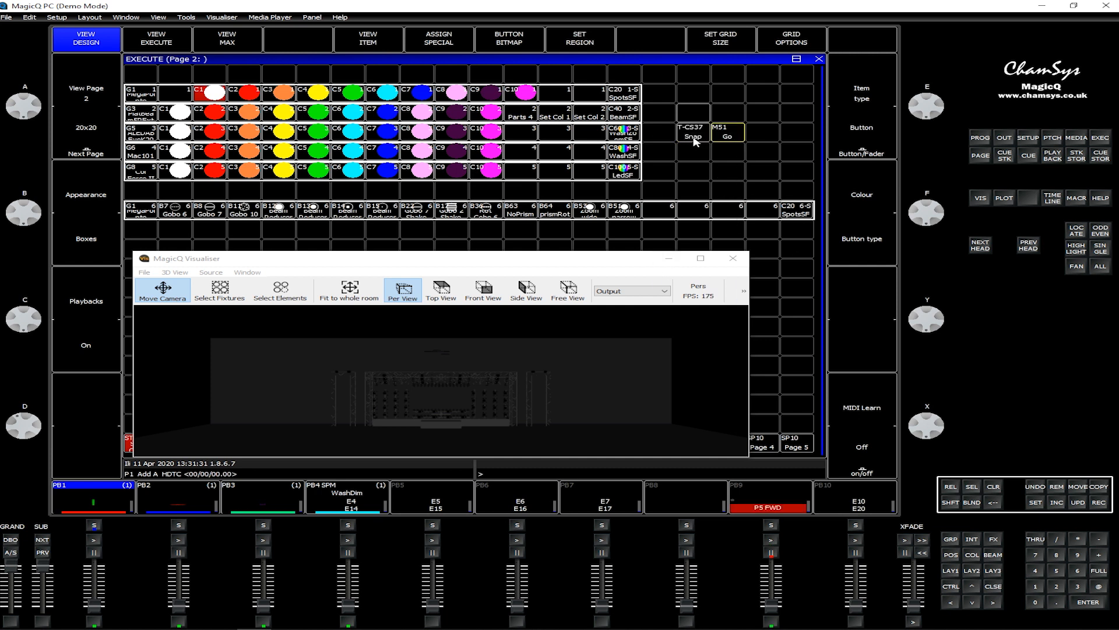
click(727, 138)
click(727, 138)
click(727, 139)
click(731, 142)
- Raise playback PB1 and test the Snap cue on the MegaPointe heads with colours C2, C3 and C4
drag(96, 608, 99, 563)
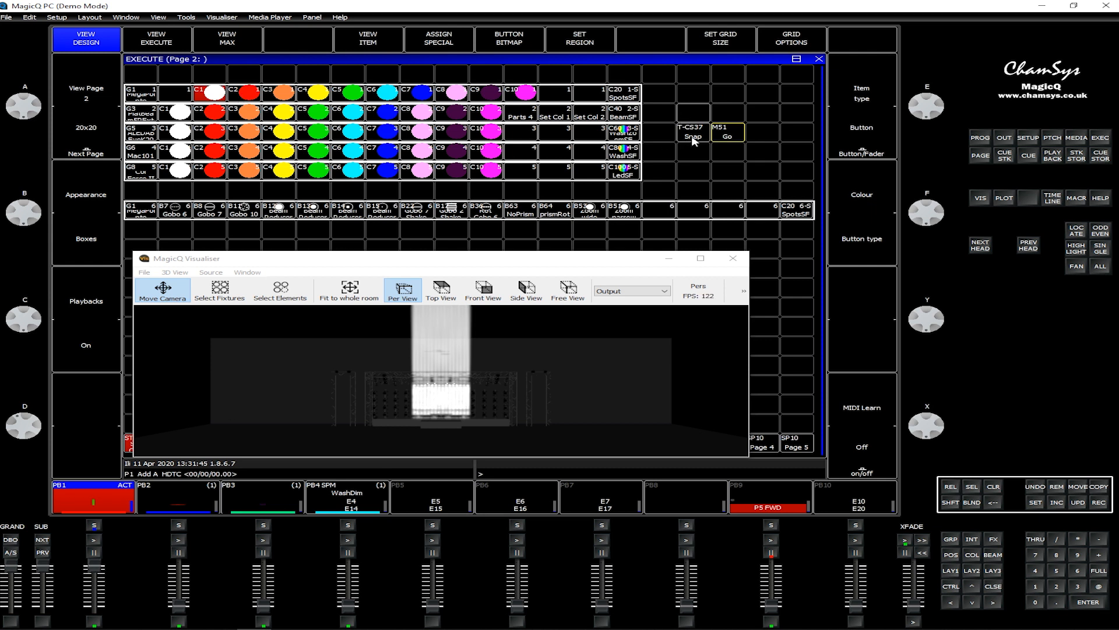
click(255, 102)
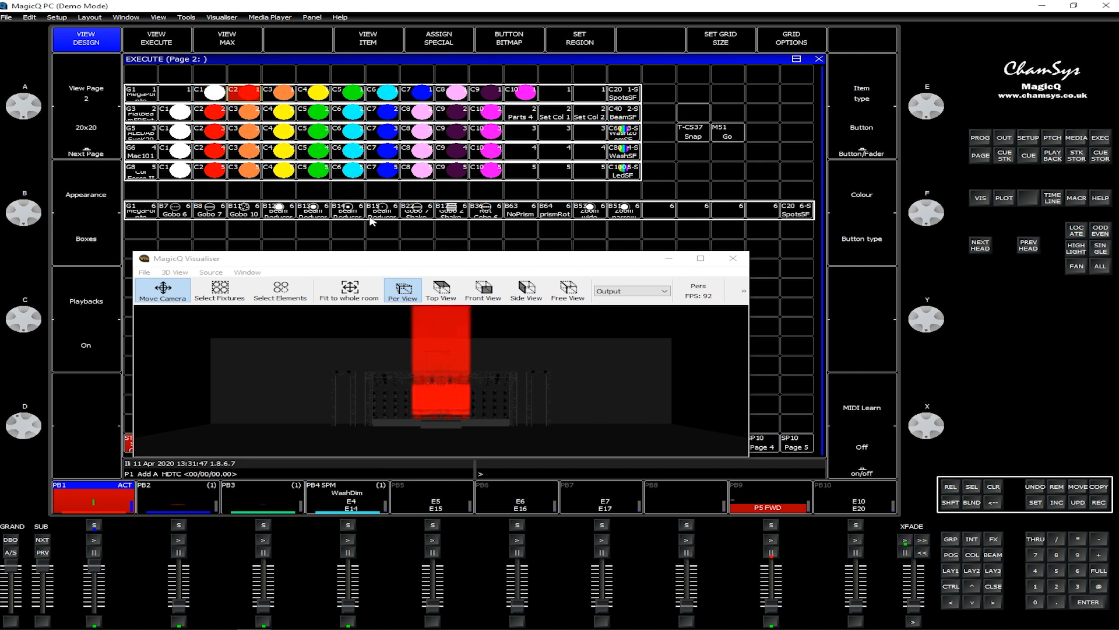
click(286, 96)
click(326, 99)
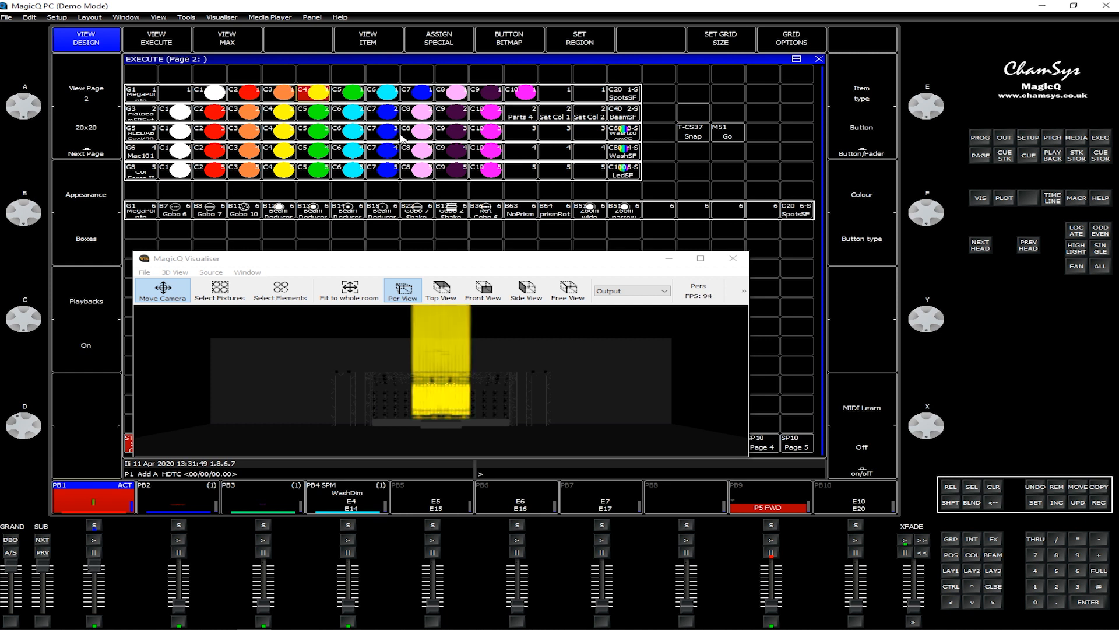
- Advance macro M51 through FWD, BKWD, CentO and CentIn, testing each cue with a colour change on the MegaPointe heads
click(730, 134)
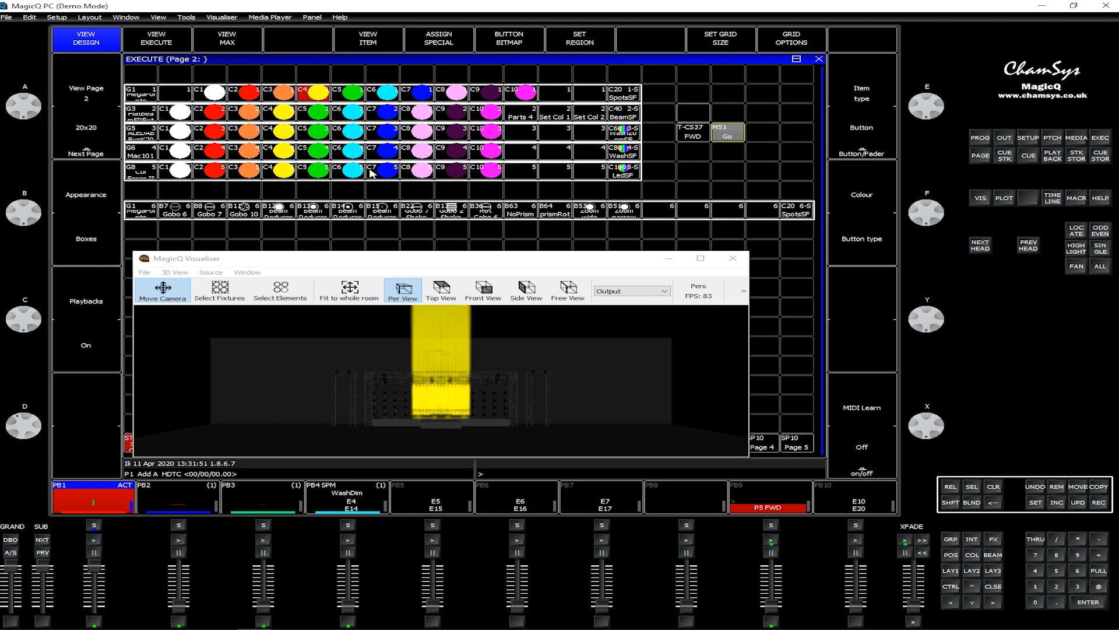
click(216, 97)
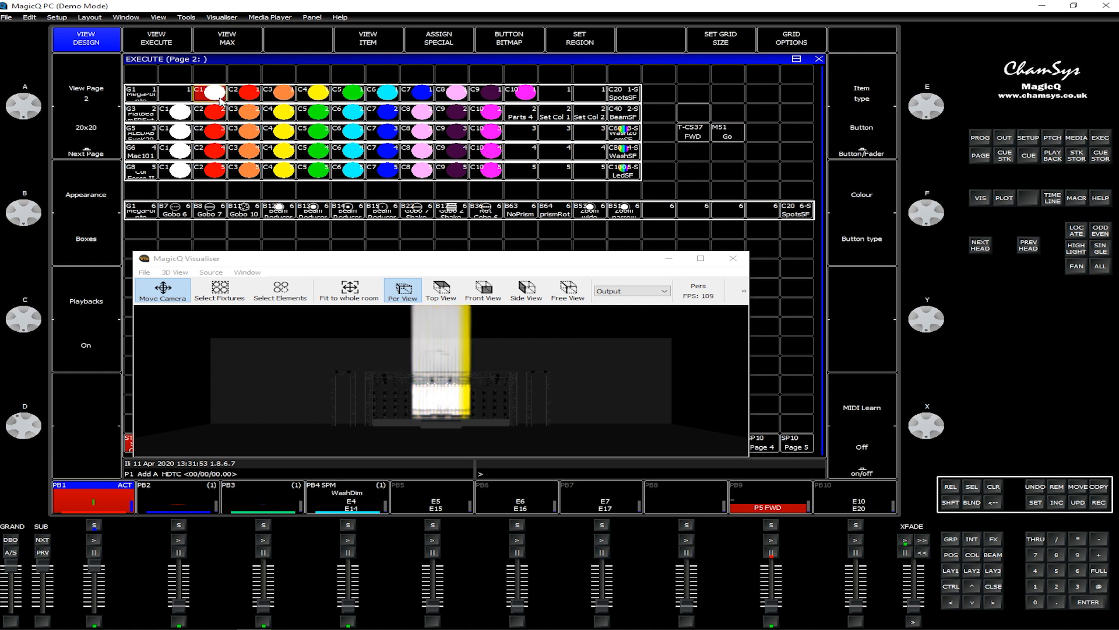
click(725, 135)
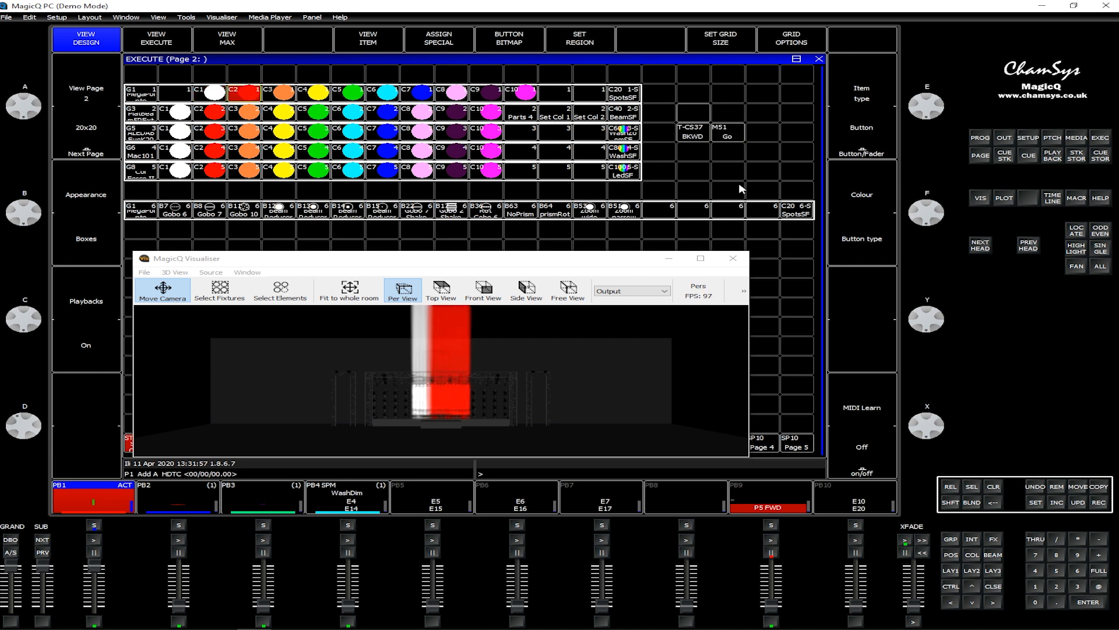
click(726, 135)
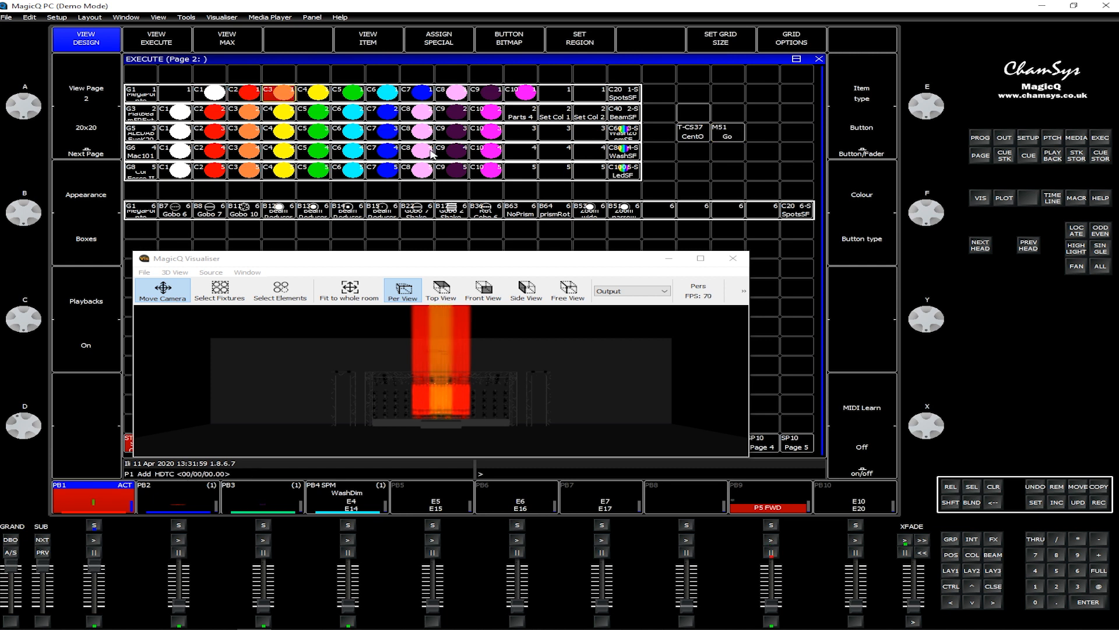
click(726, 136)
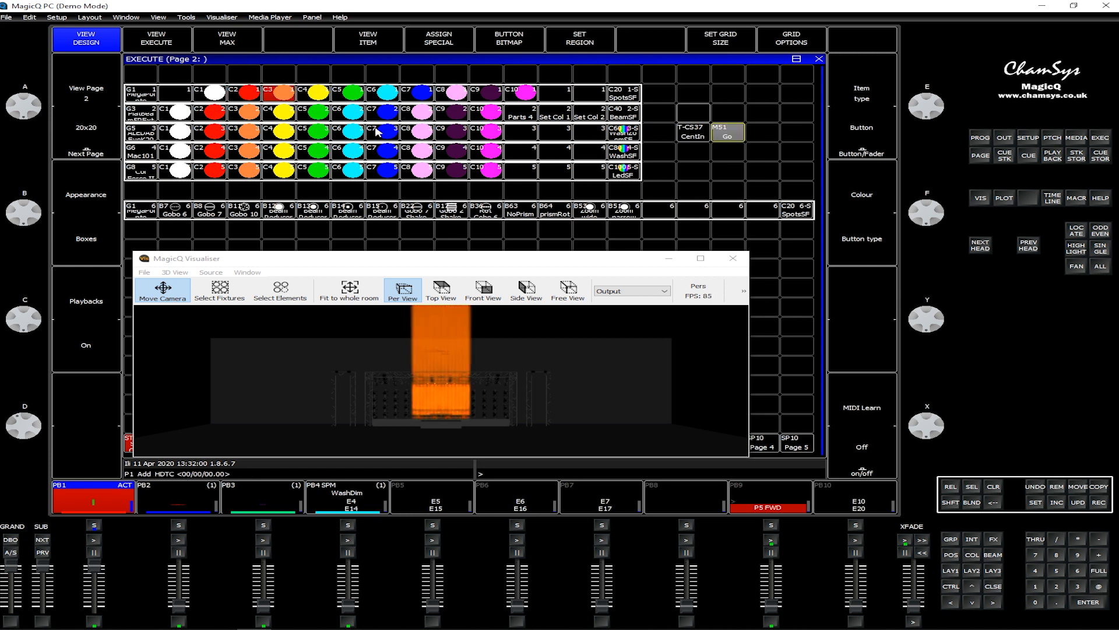
click(191, 91)
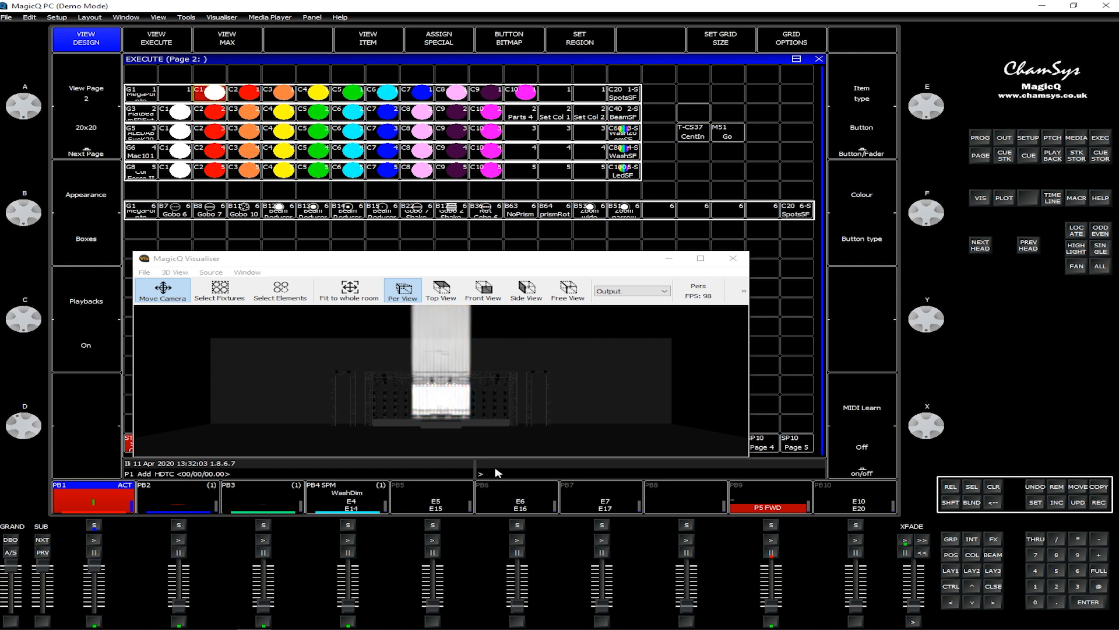